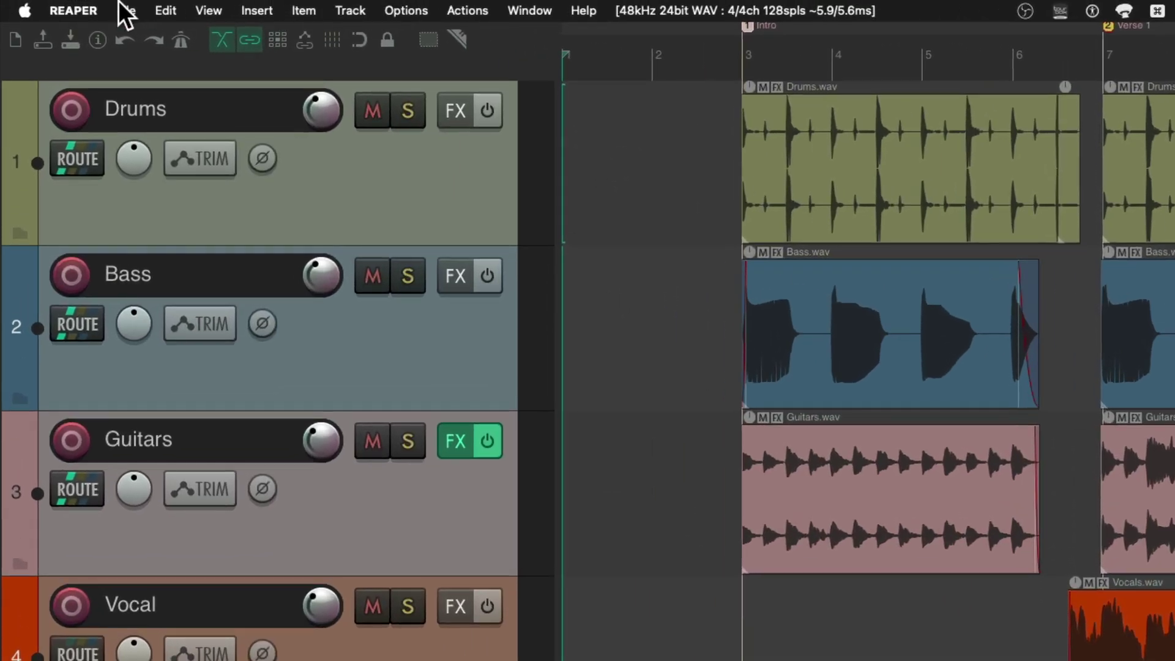
Start rendering the master mix to Final Mix as 24-bit 48 kHz WAV, then abort it.
click(126, 10)
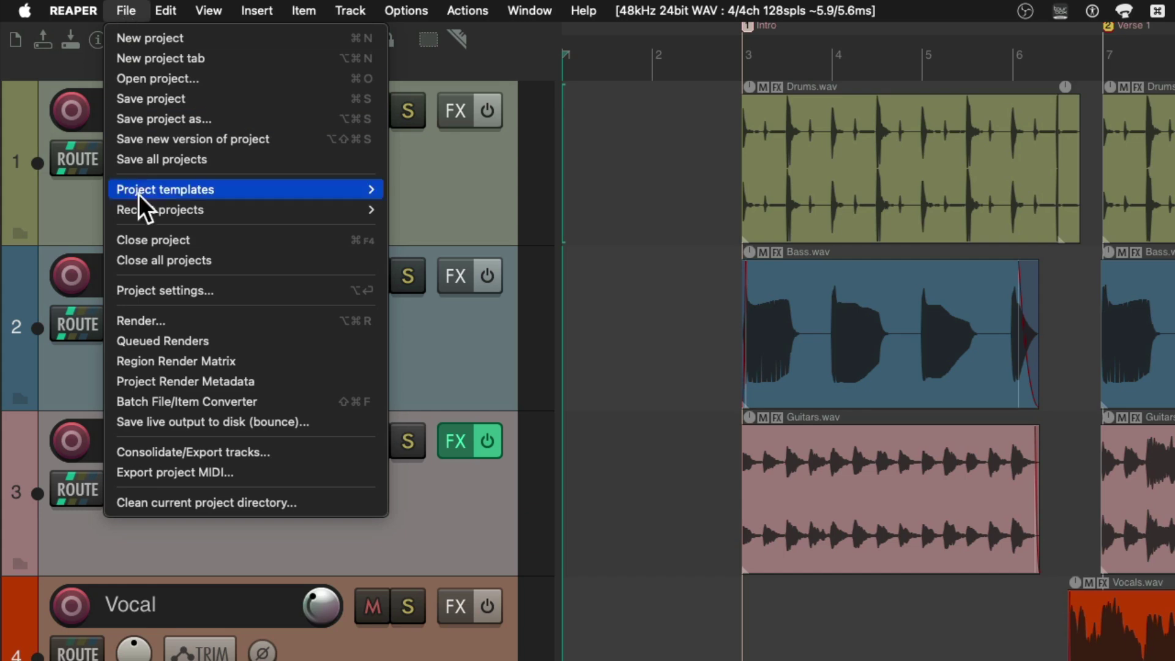
click(122, 322)
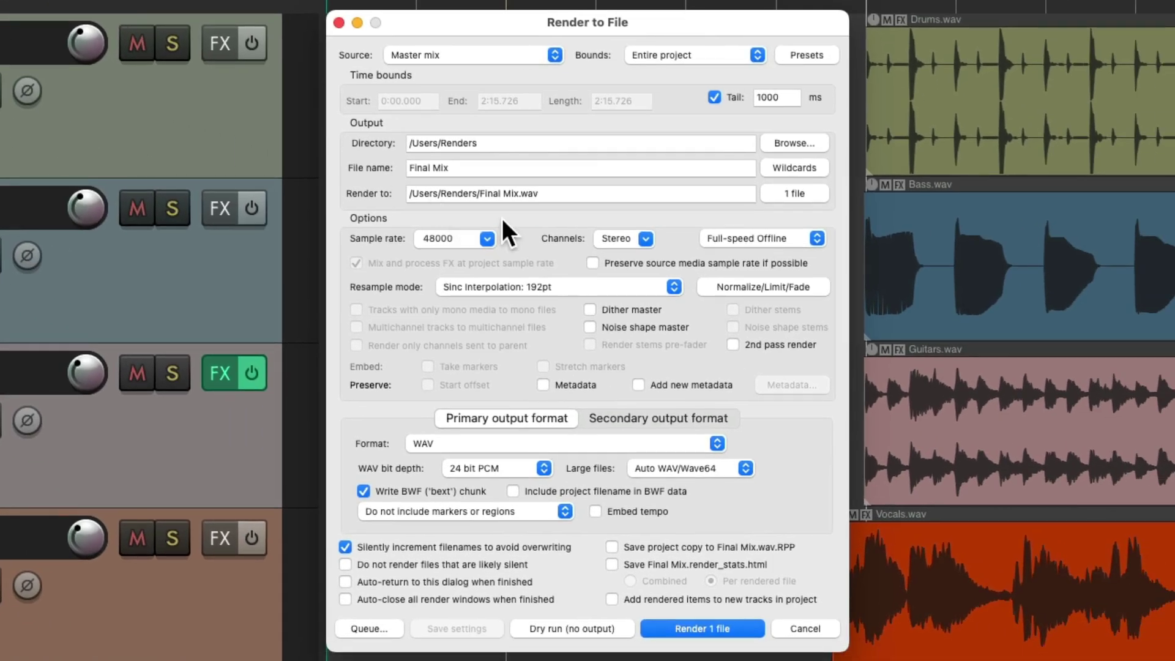
click(474, 57)
click(712, 629)
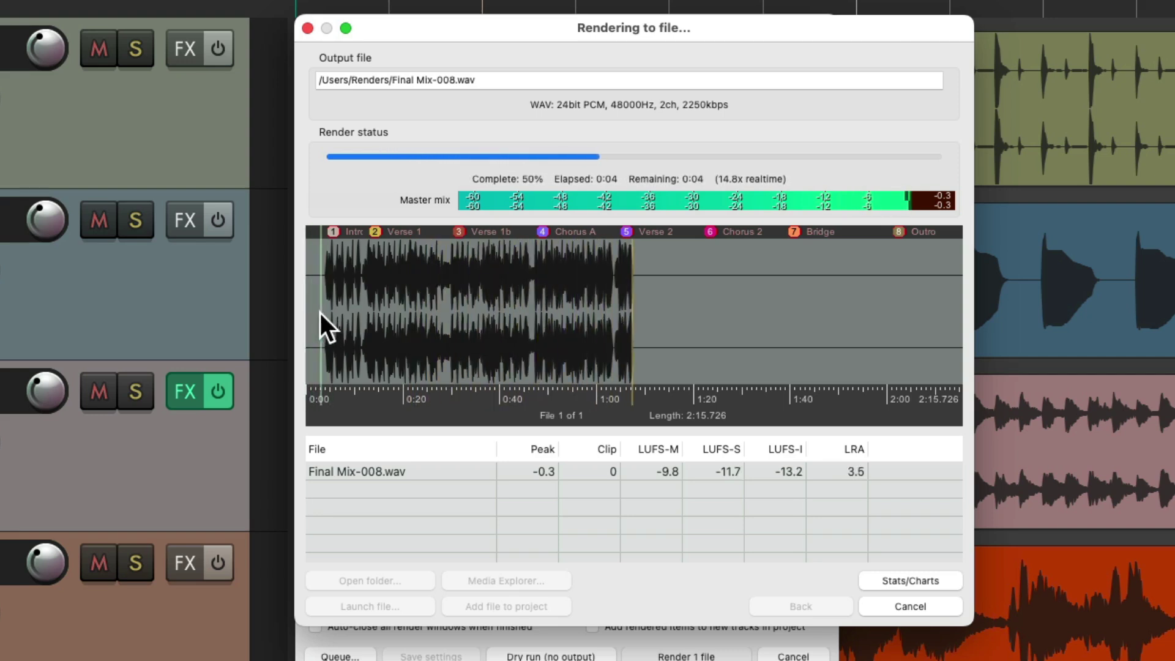
click(882, 607)
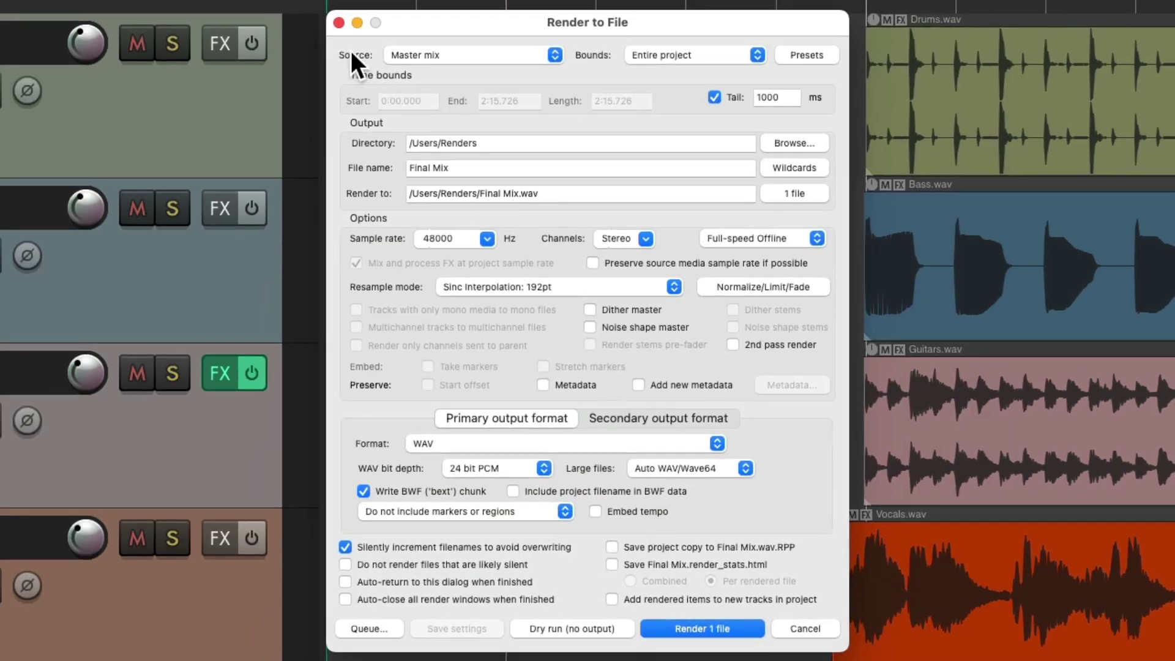
Dismiss the render settings and audition from an edit cursor just before the Intro items.
click(341, 23)
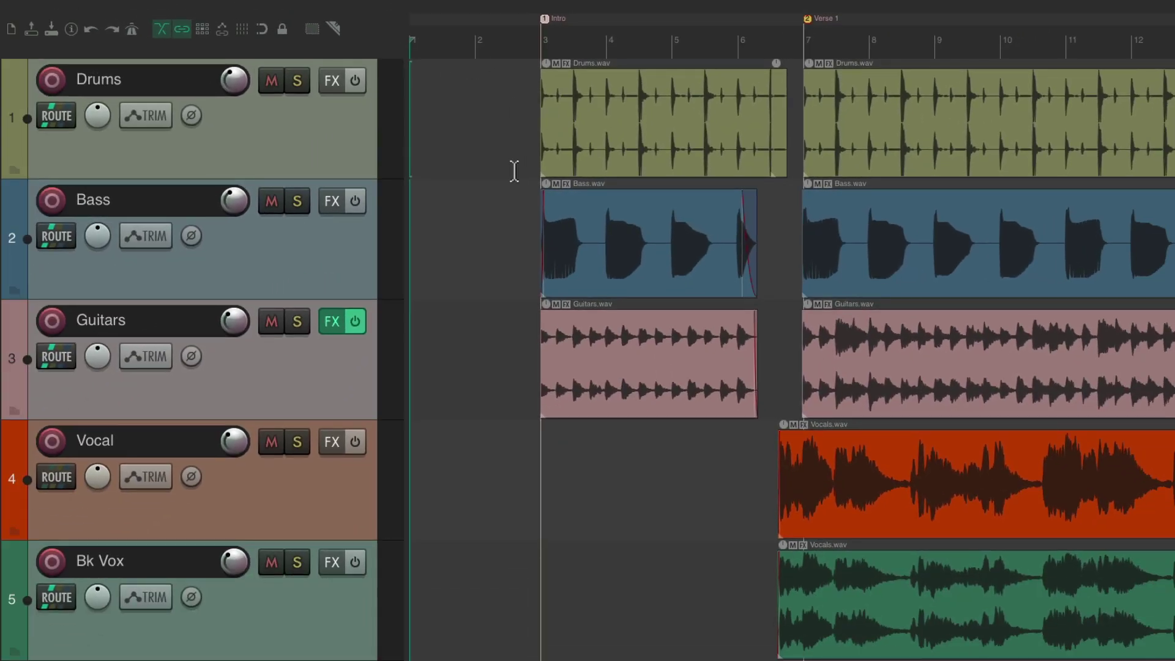
scroll(596, 212, up, 5)
scroll(602, 243, up, 2)
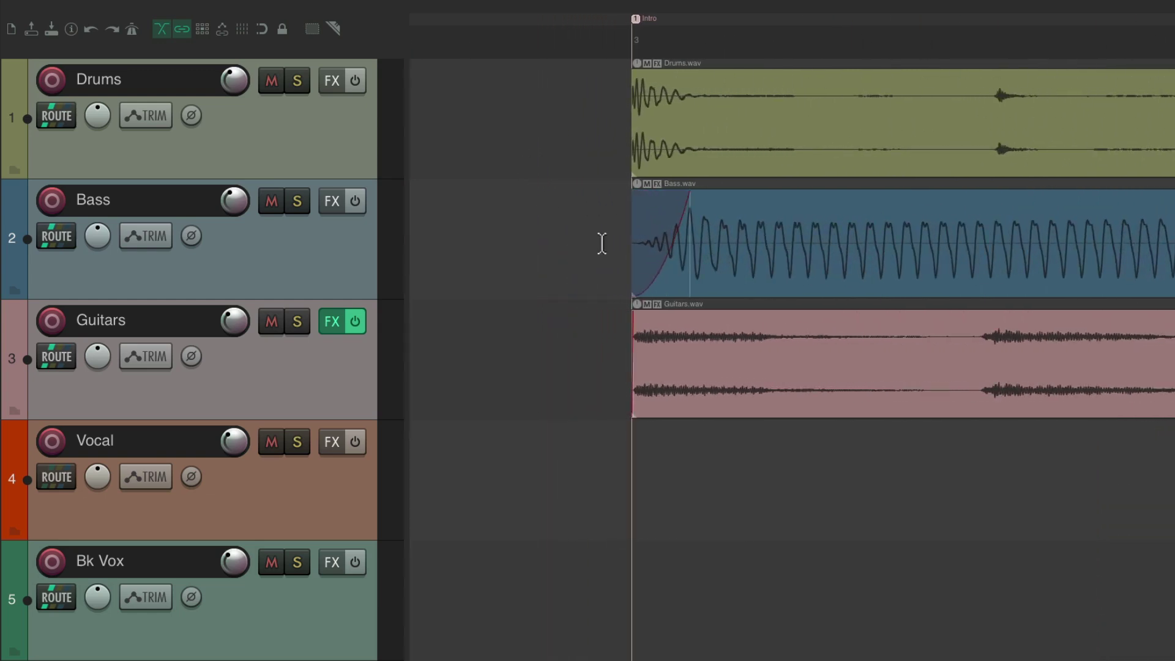
click(606, 136)
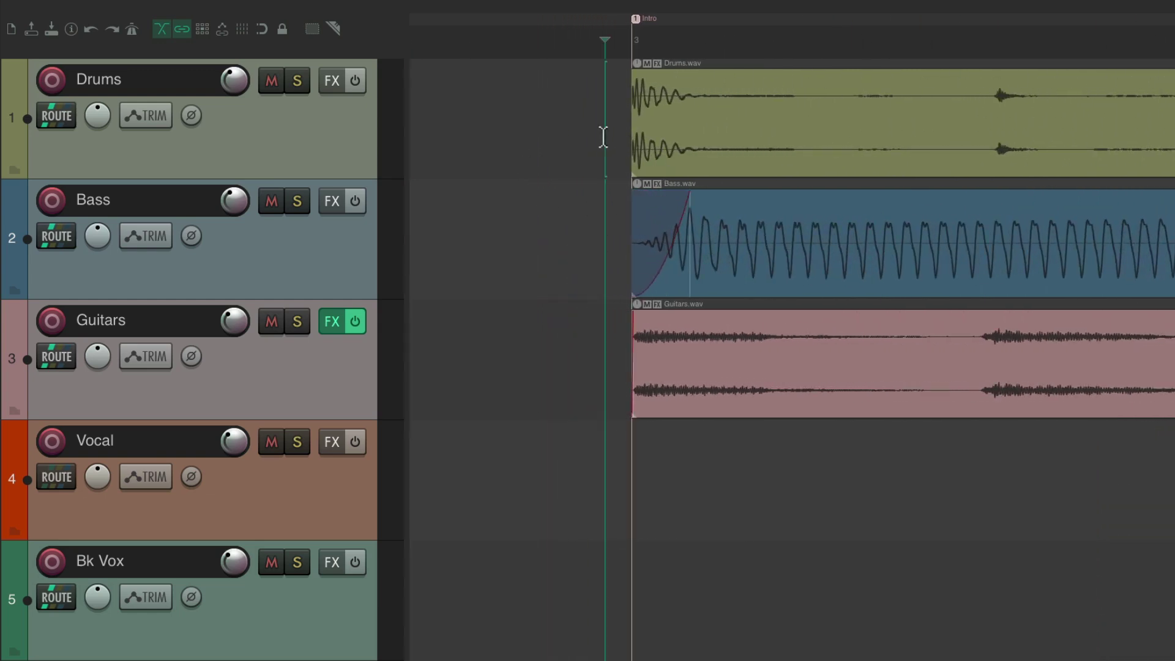
key(space)
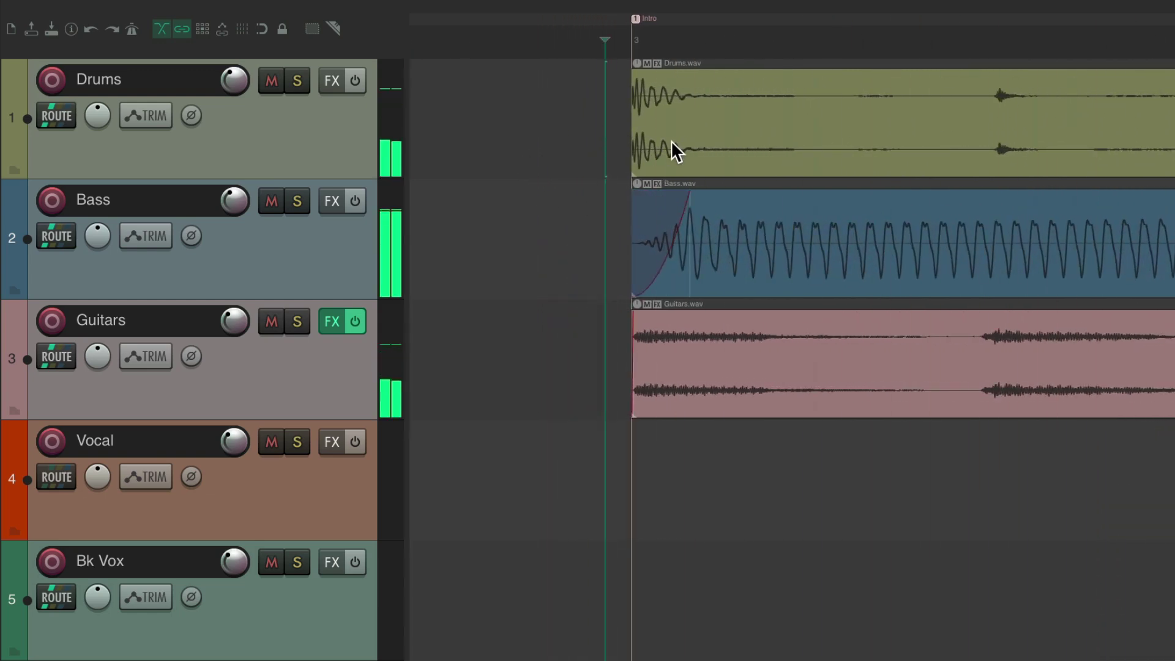
key(space)
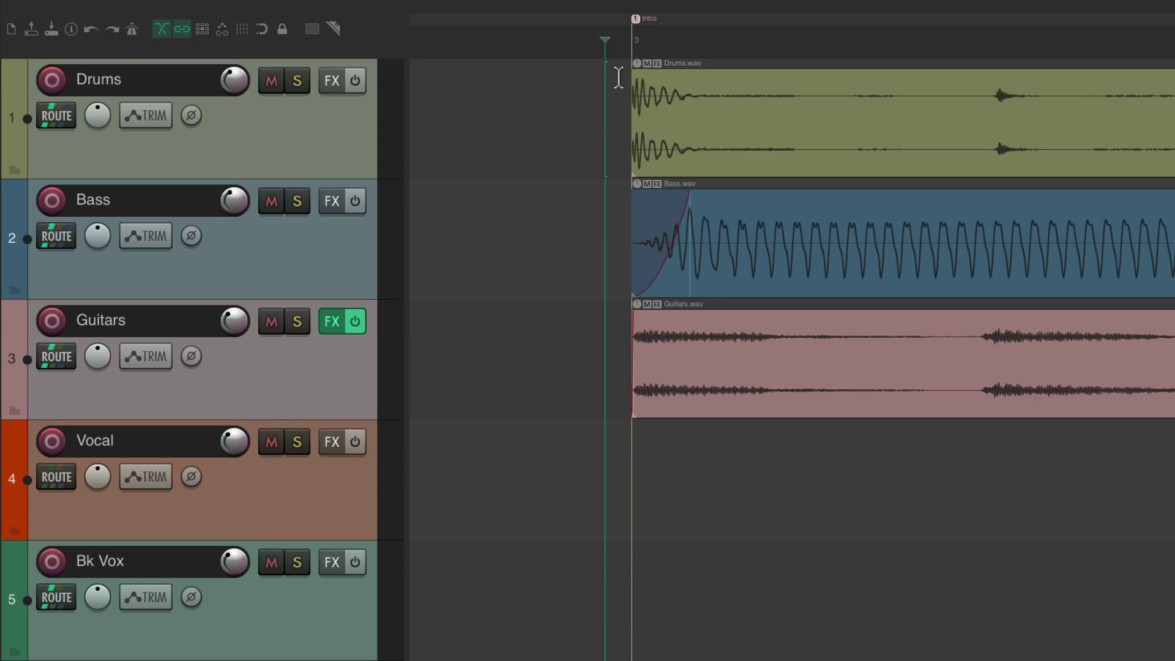
Add marker ID 9 named =START at the edit cursor before the Intro.
key(shift+m)
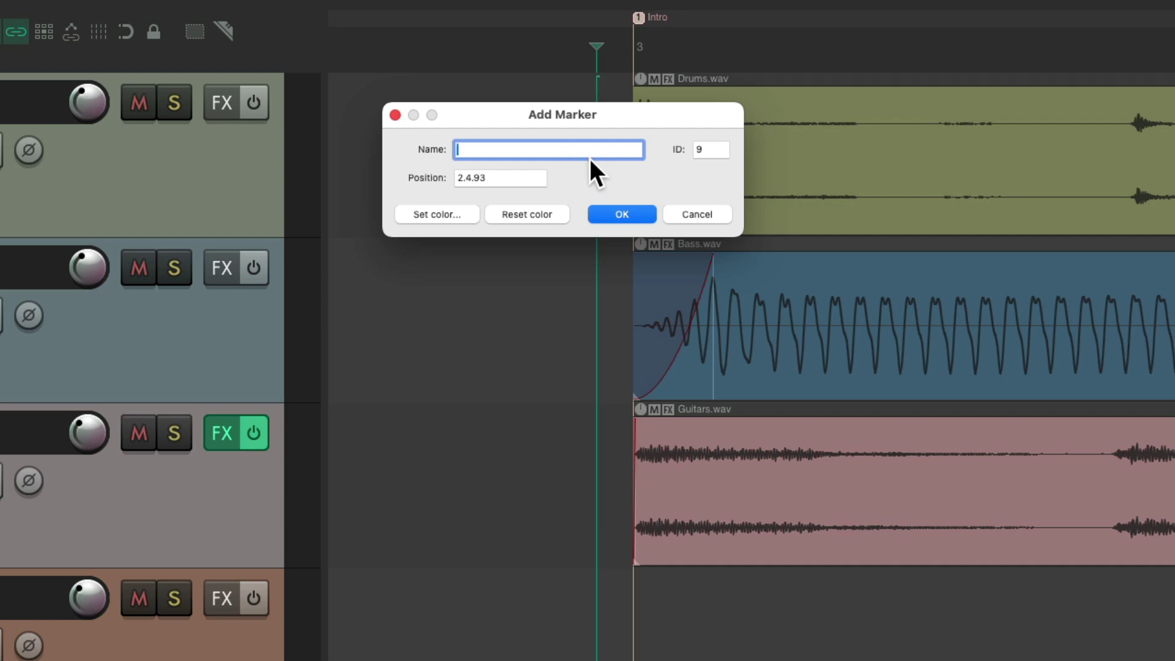
text(=)
text(START)
key(Return)
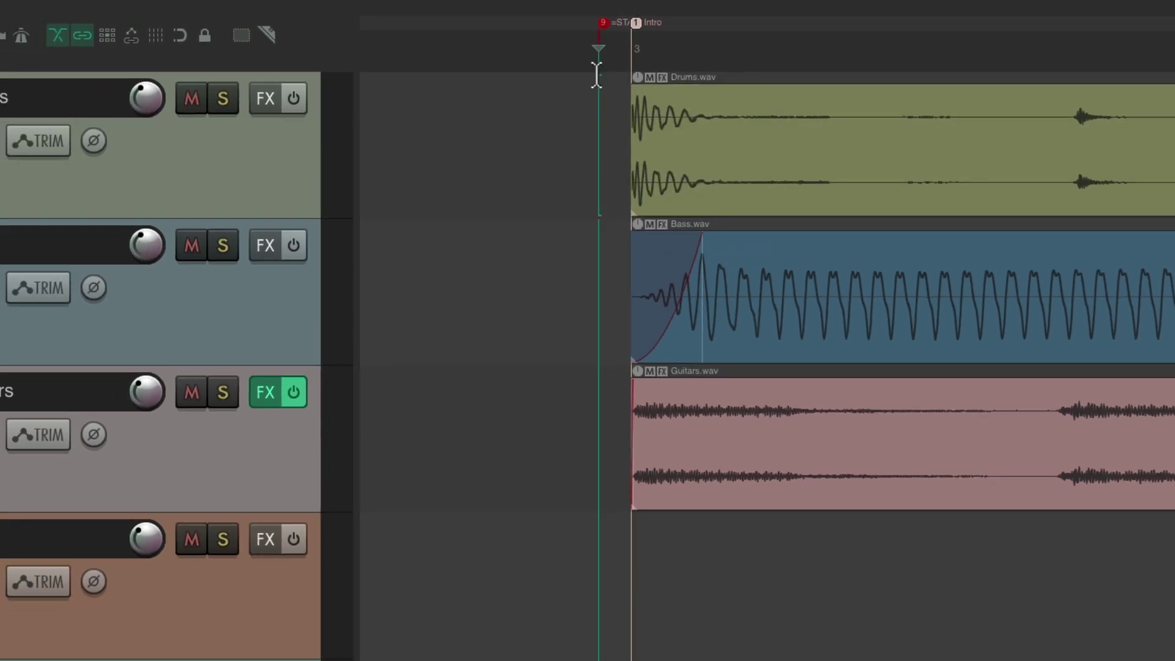
scroll(603, 41, up, 2)
scroll(601, 42, up, 2)
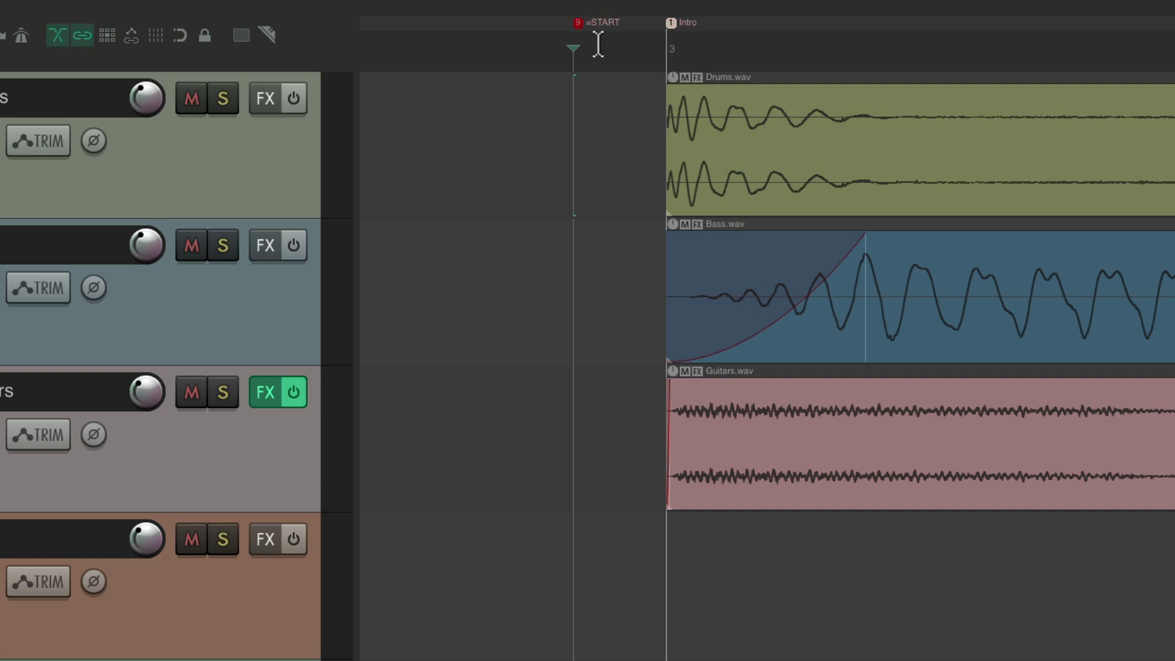
scroll(598, 45, down, 10)
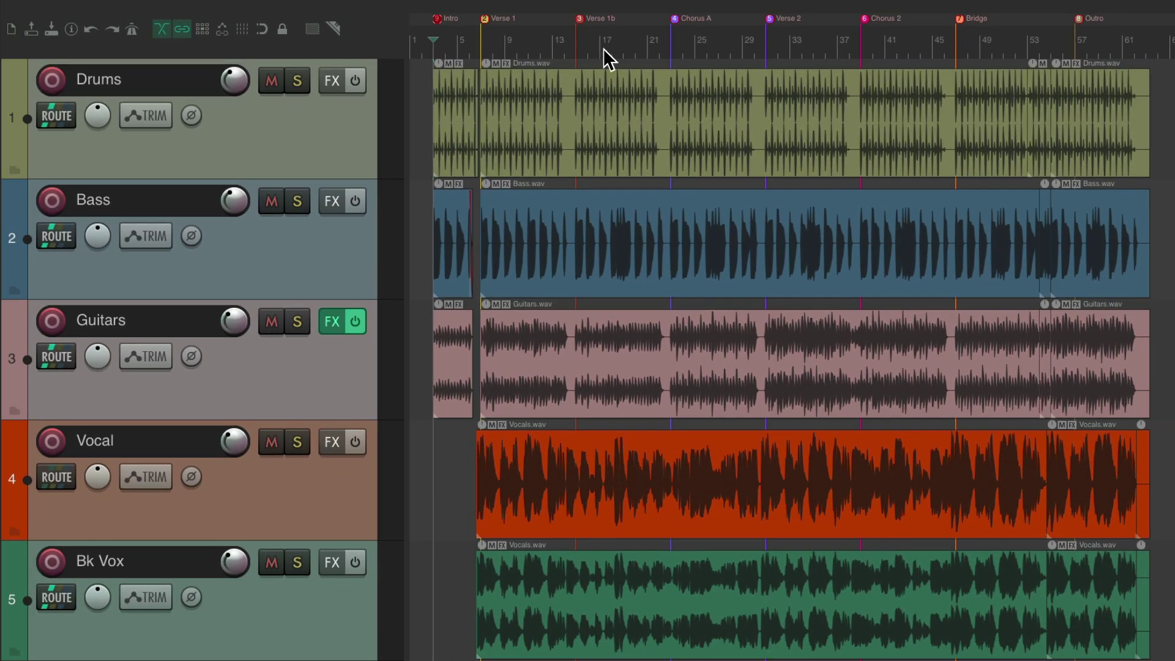
scroll(711, 174, up, 10)
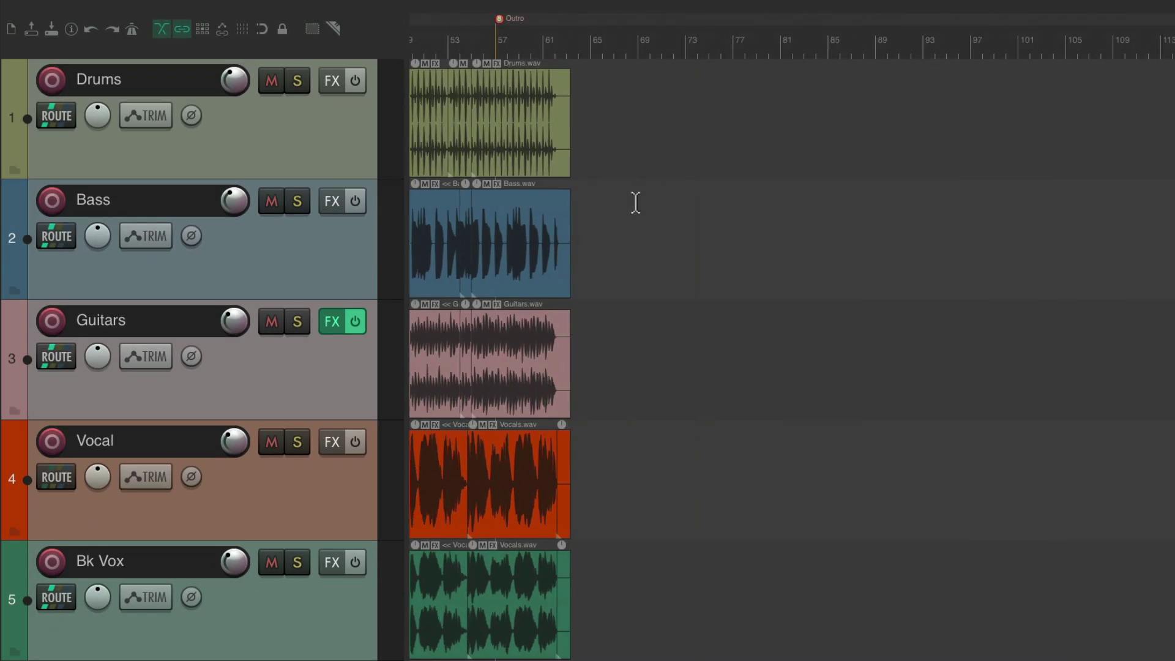
scroll(675, 262, up, 2)
scroll(645, 292, up, 2)
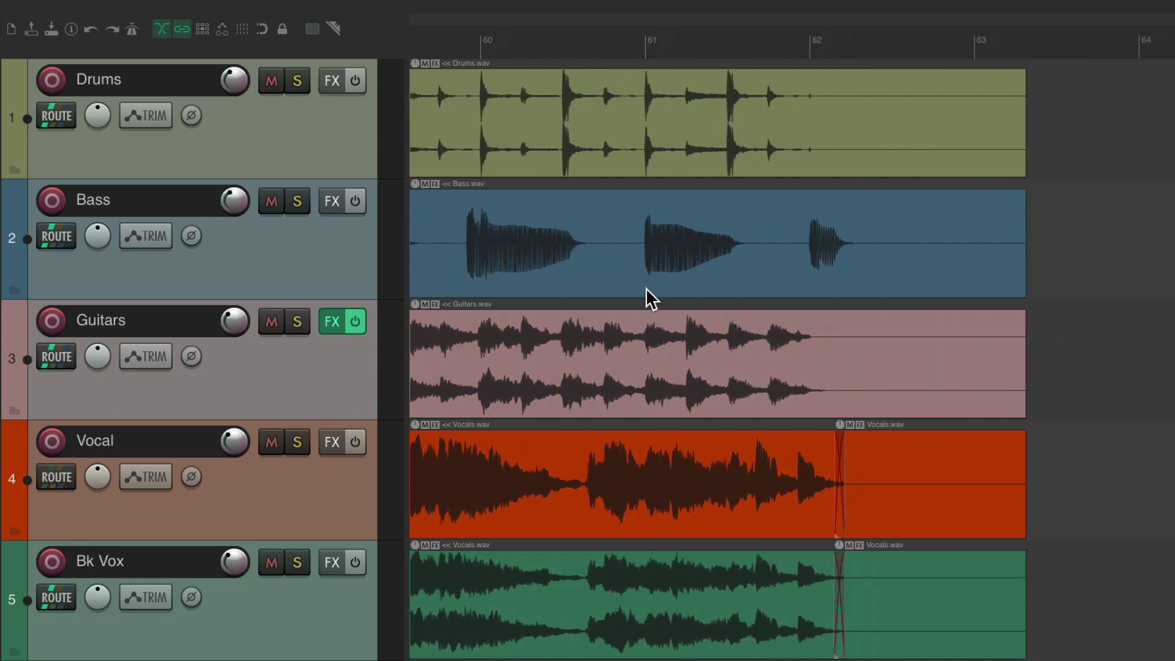
scroll(692, 266, up, 2)
Play back the song's ending from a ruler point near bar 63, then stop.
click(546, 31)
key(space)
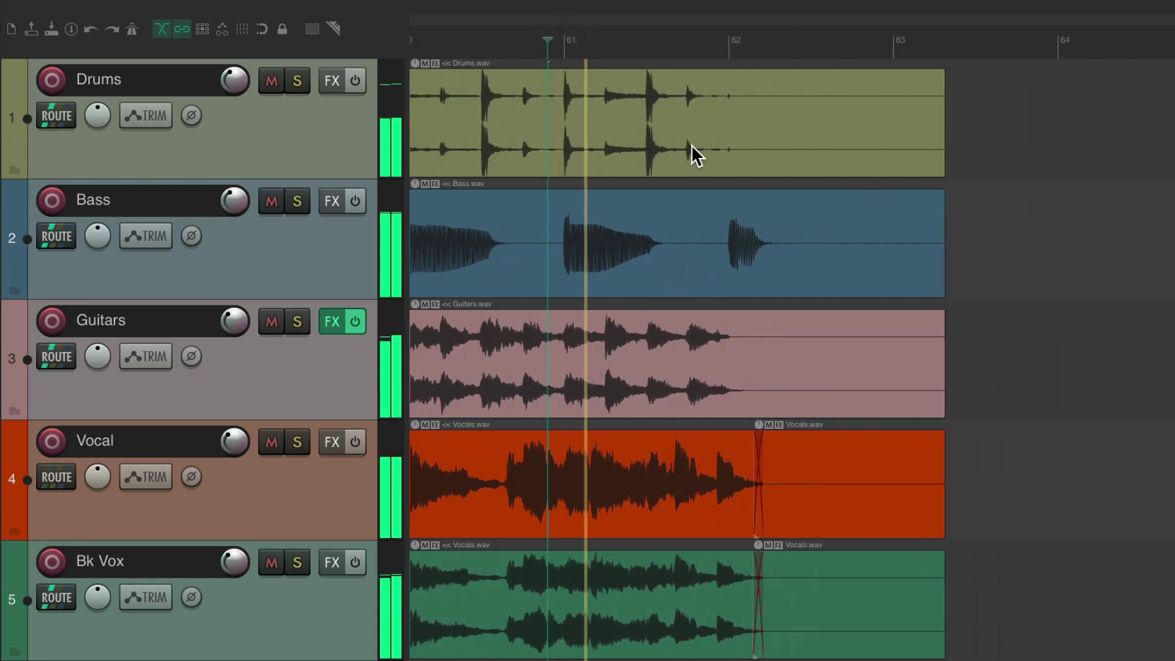
scroll(766, 247, up, 2)
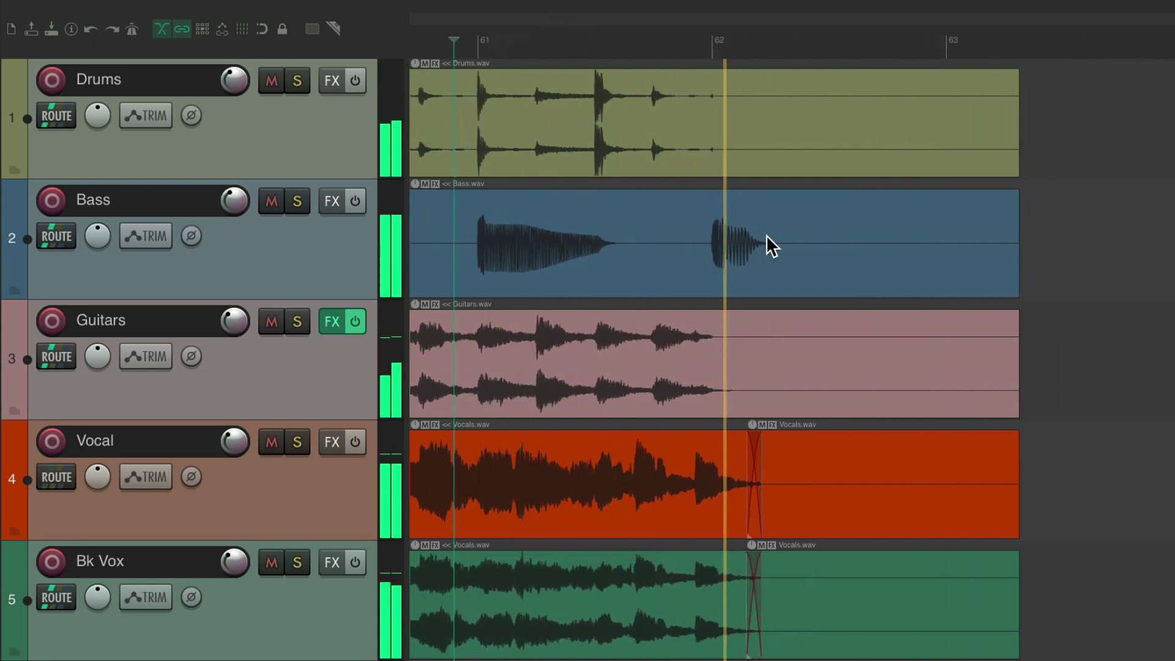
scroll(753, 261, up, 1)
scroll(748, 260, up, 1)
key(space)
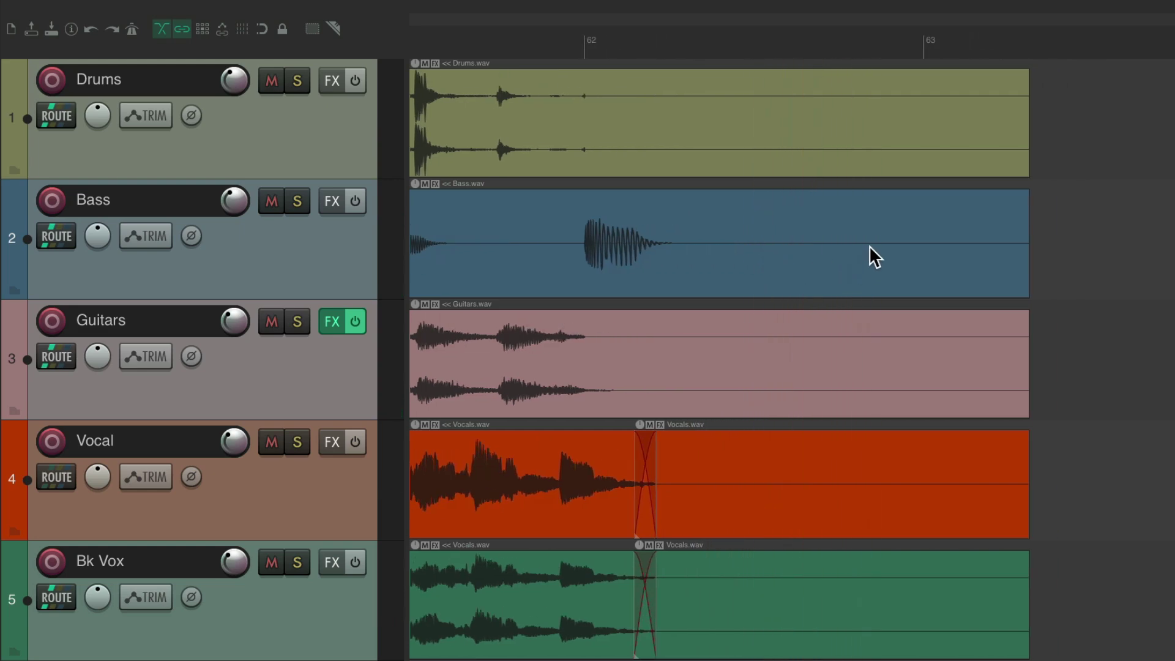
Mark the song's tail before bar 63 with =END (ID 10), then reopen the render settings.
click(863, 41)
key(shift+m)
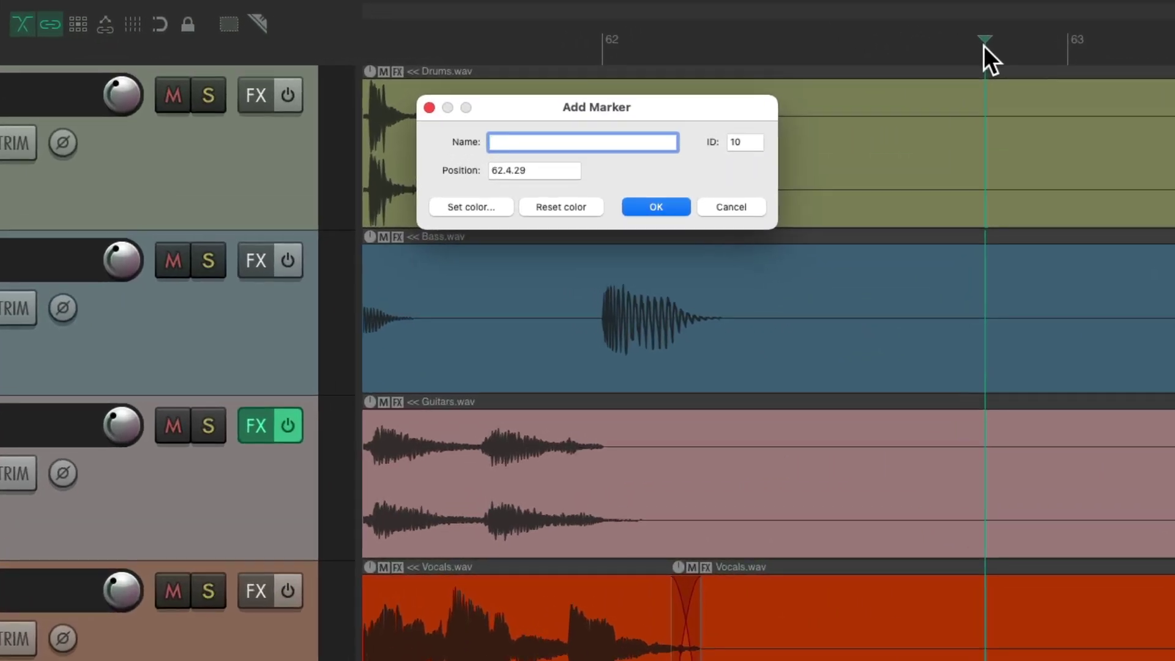
text(=)
text(END)
key(Return)
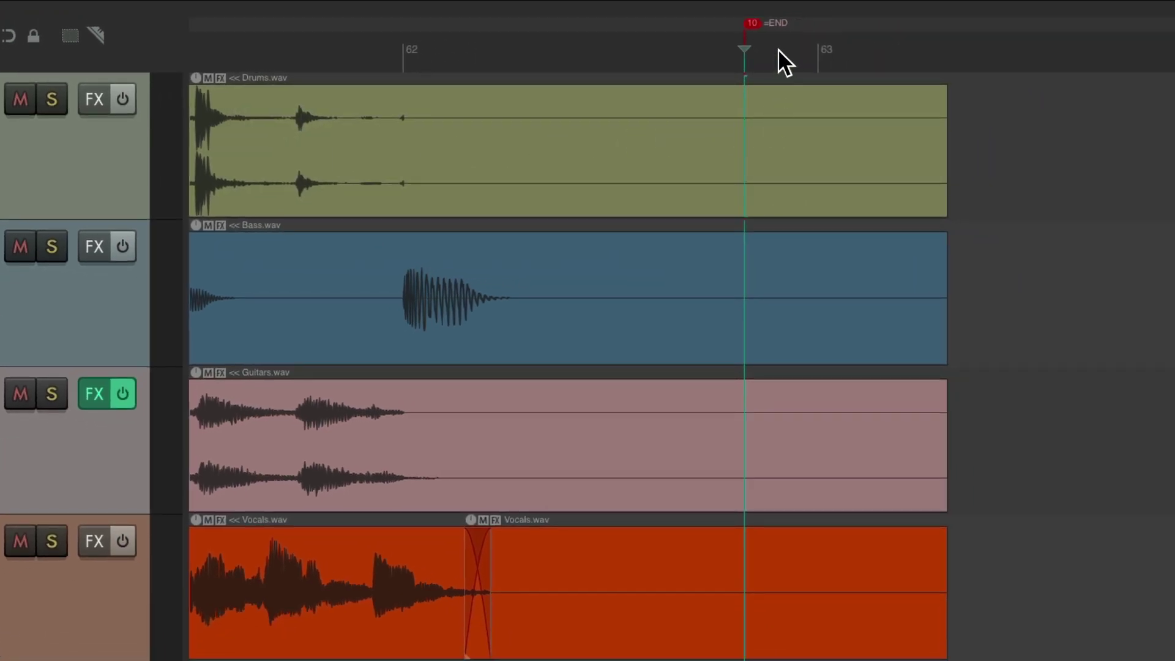
key(super+alt+r)
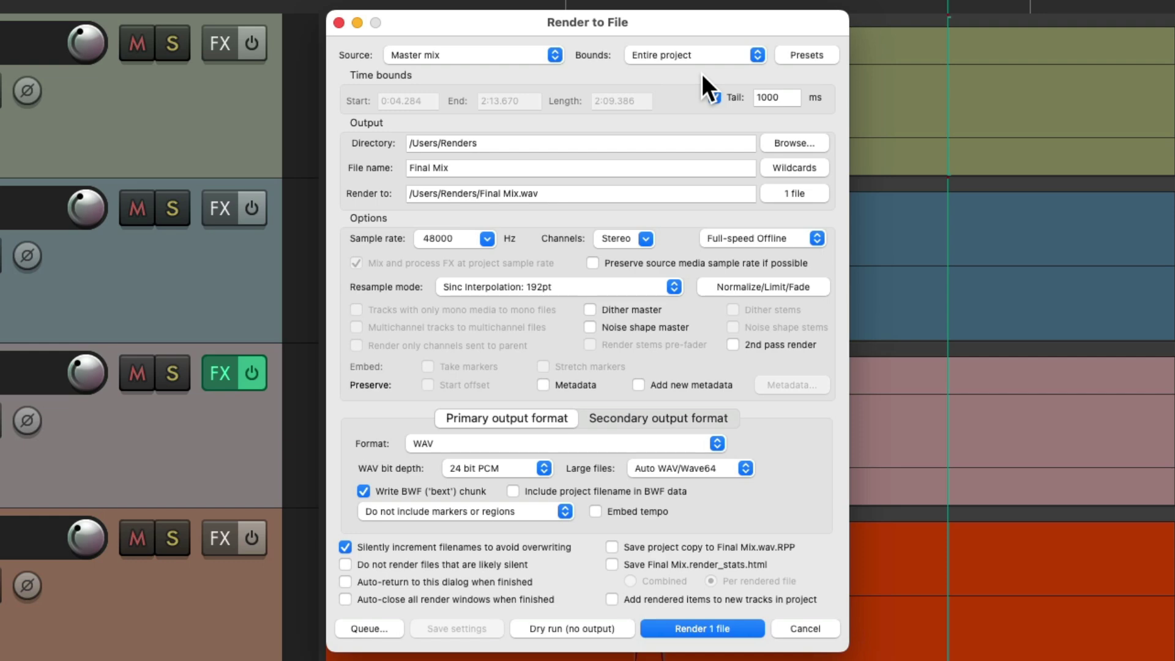
Render Final Mix-009.wav (2:09 stereo, 24-bit) and show it in the Media Explorer.
click(685, 632)
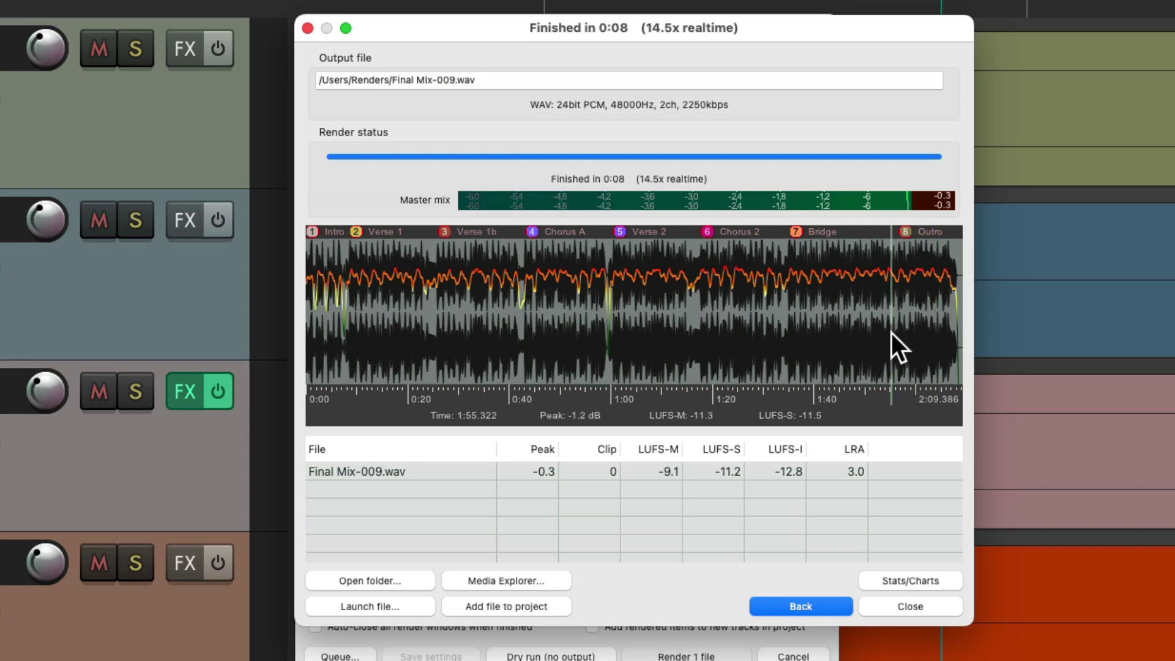
click(516, 578)
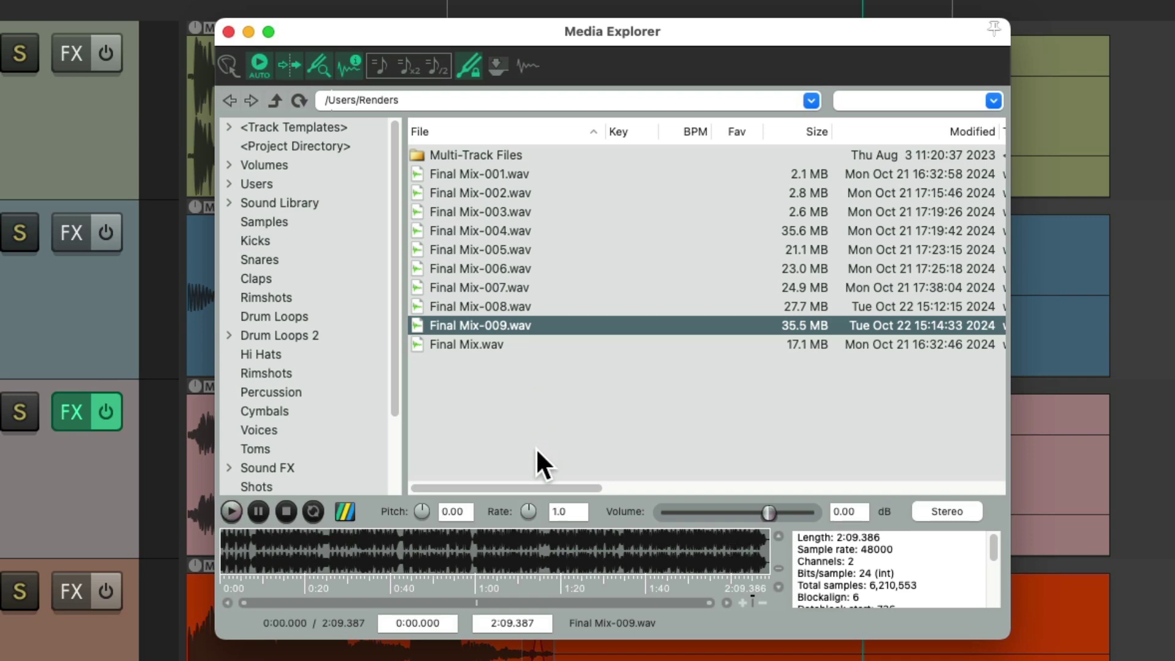
Preview Final Mix-009.wav, replay its tail, then close the Media Explorer.
key(space)
key(space)
click(753, 553)
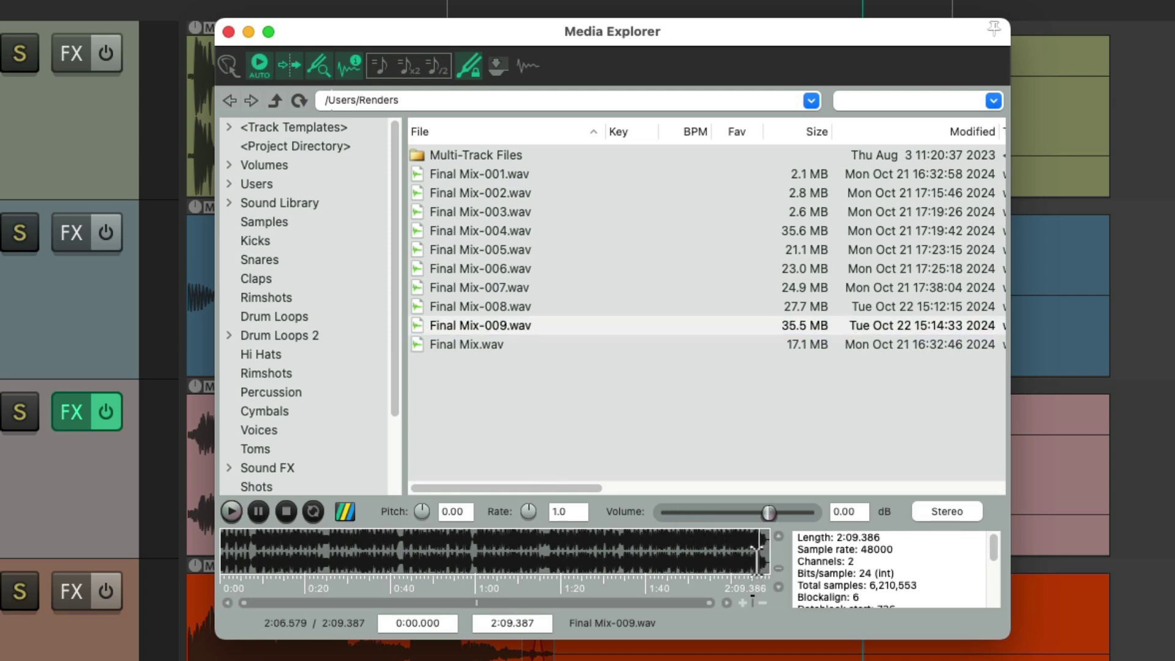
click(758, 554)
click(228, 31)
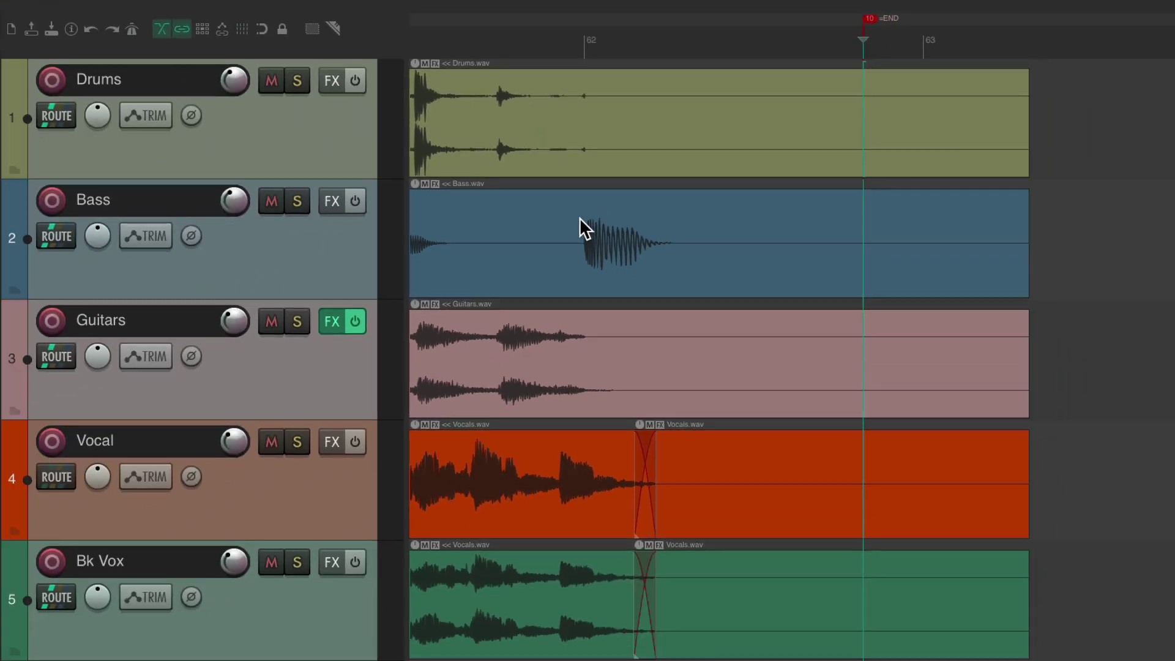
Remove the M9 =START and M10 =END markers using the Region/Marker Manager.
key(super+alt+shift+r)
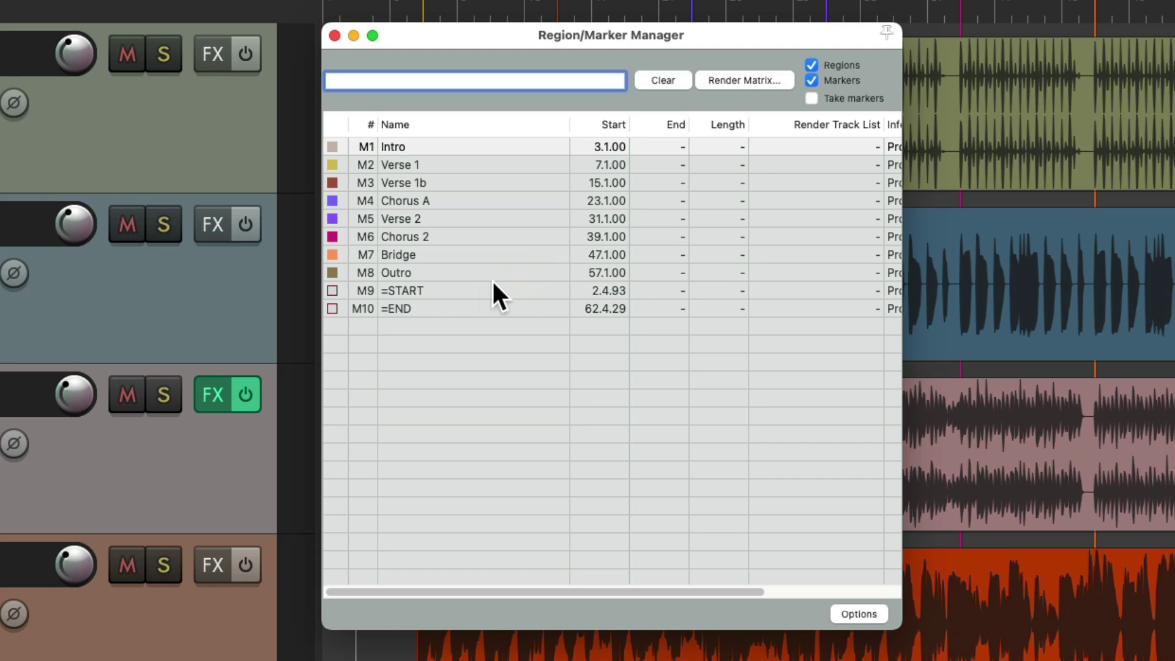
click(479, 291)
key(Delete)
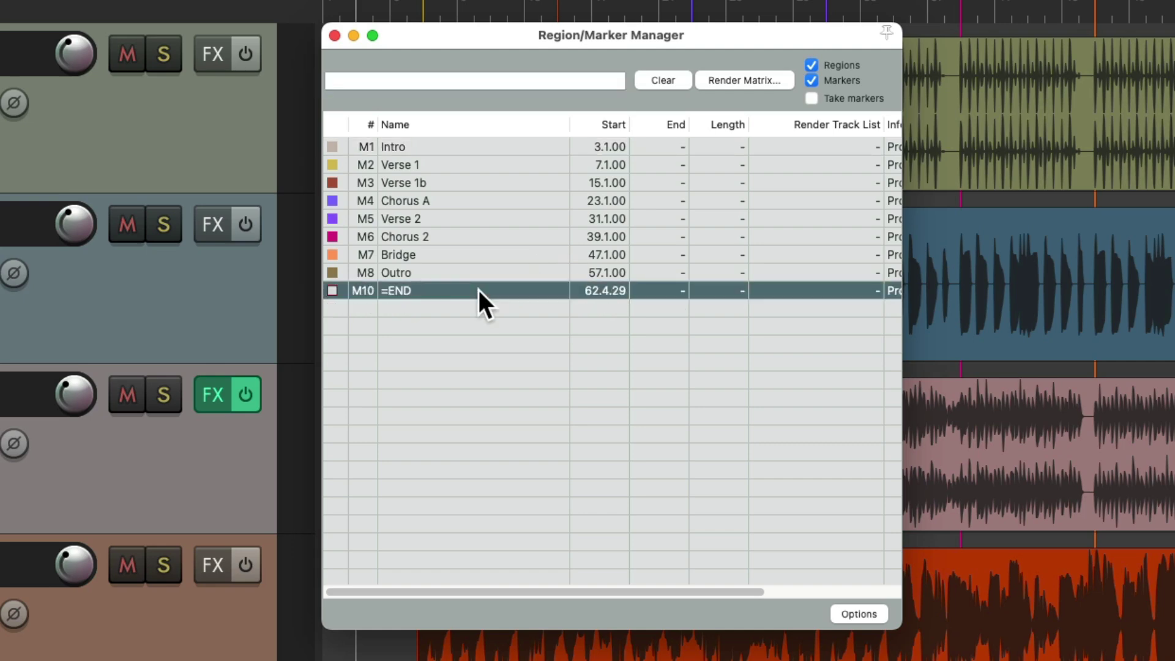
key(Delete)
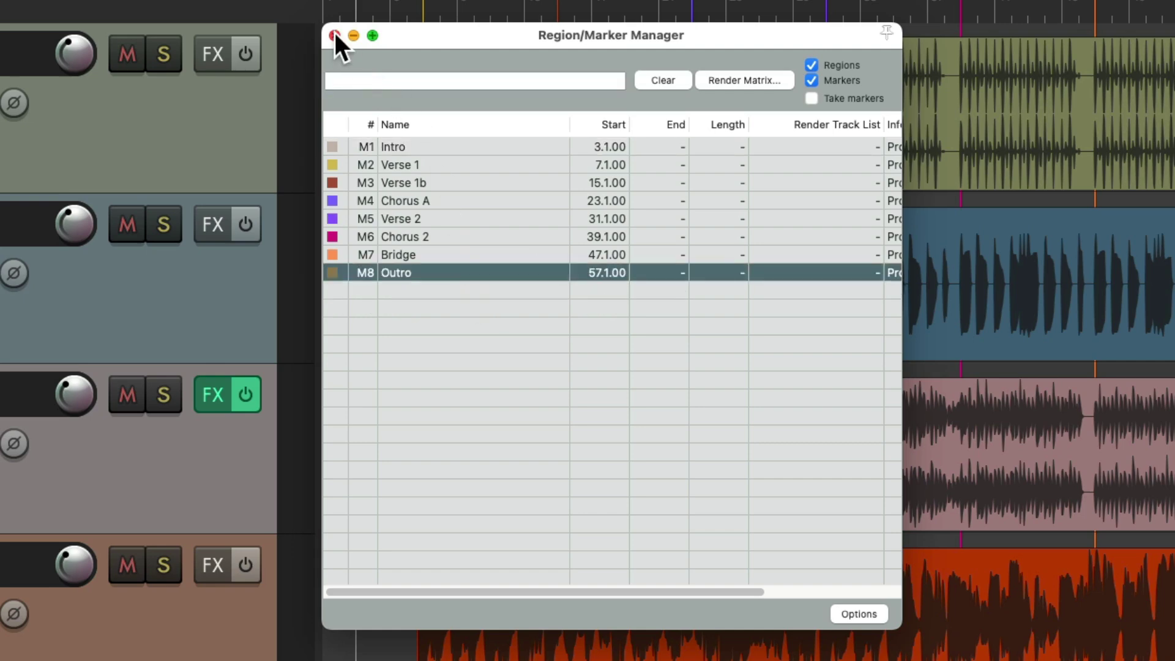
click(335, 35)
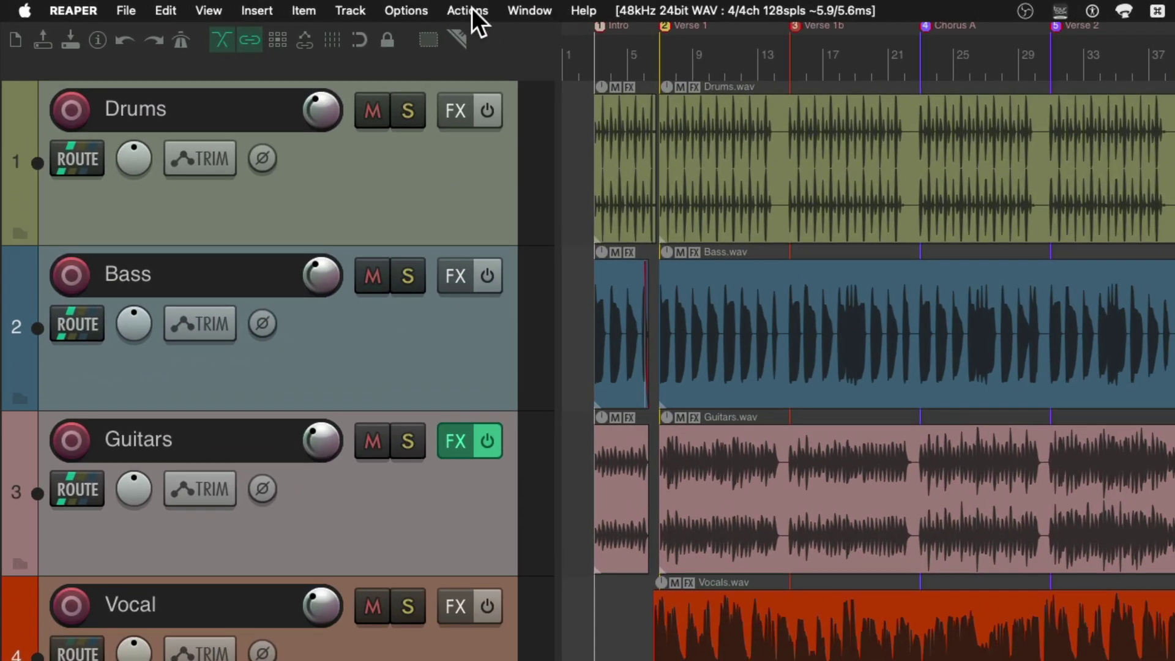
Load Time Selection Start End.lua from Downloads as a new ReaScript action.
click(468, 10)
click(496, 38)
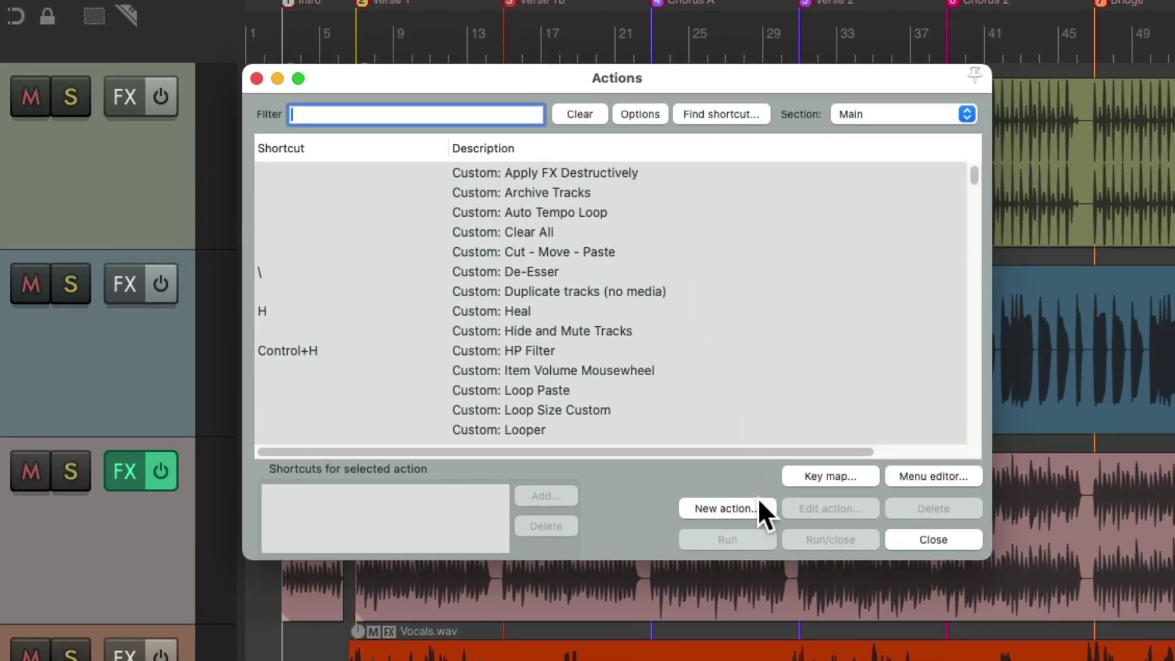
click(758, 503)
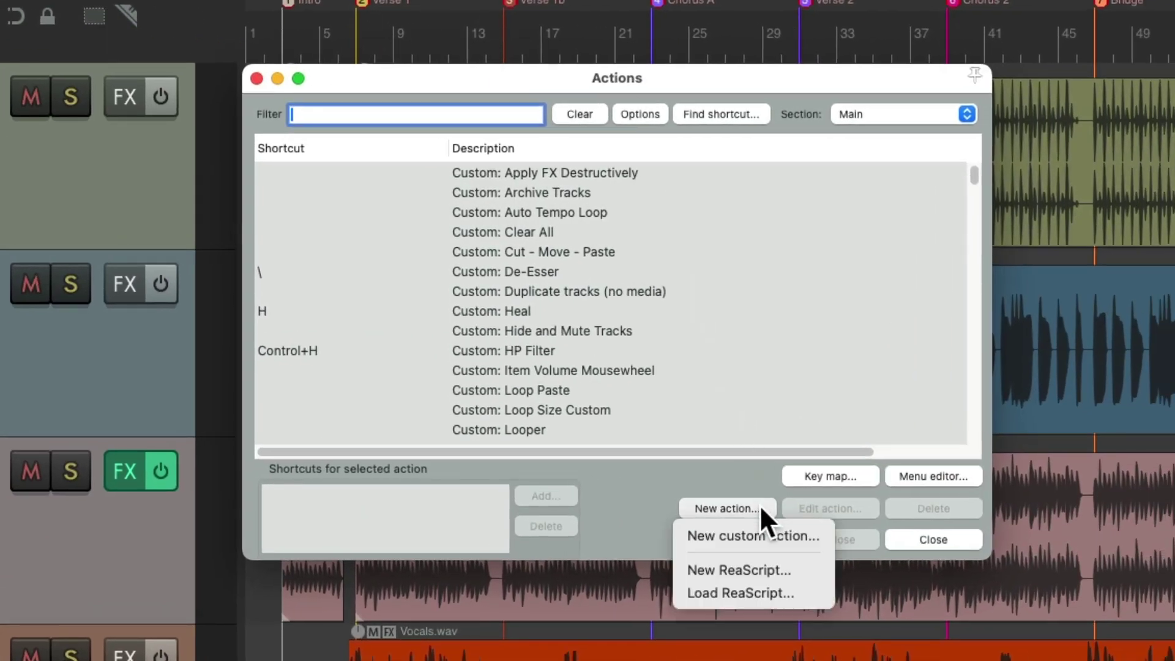
click(762, 594)
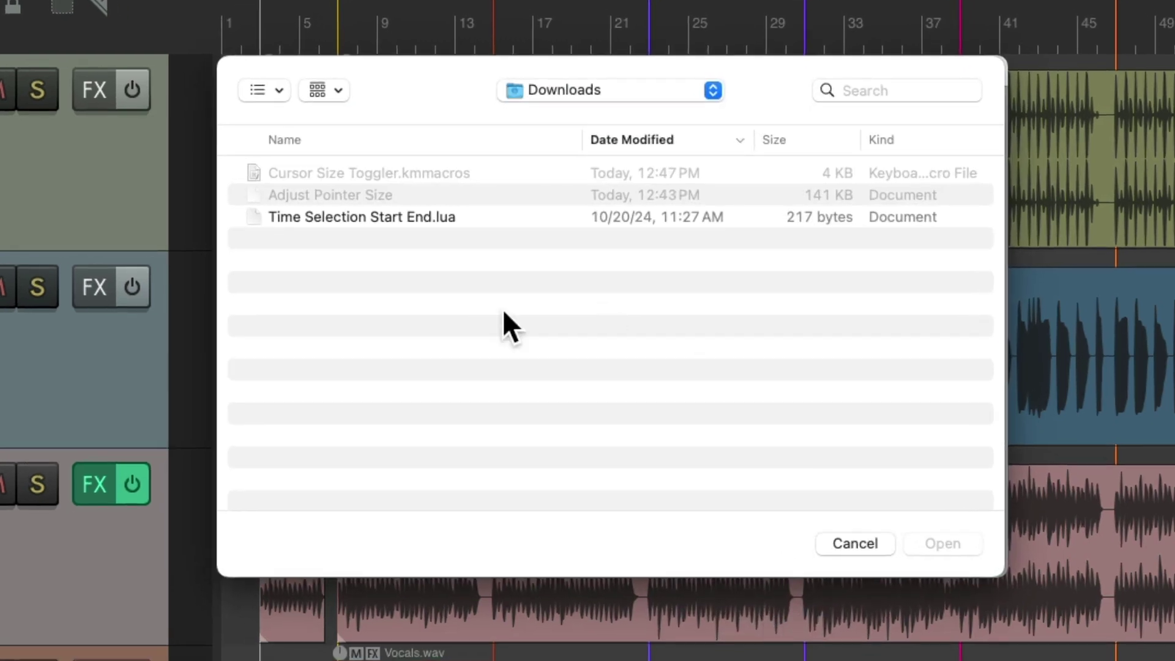
click(403, 216)
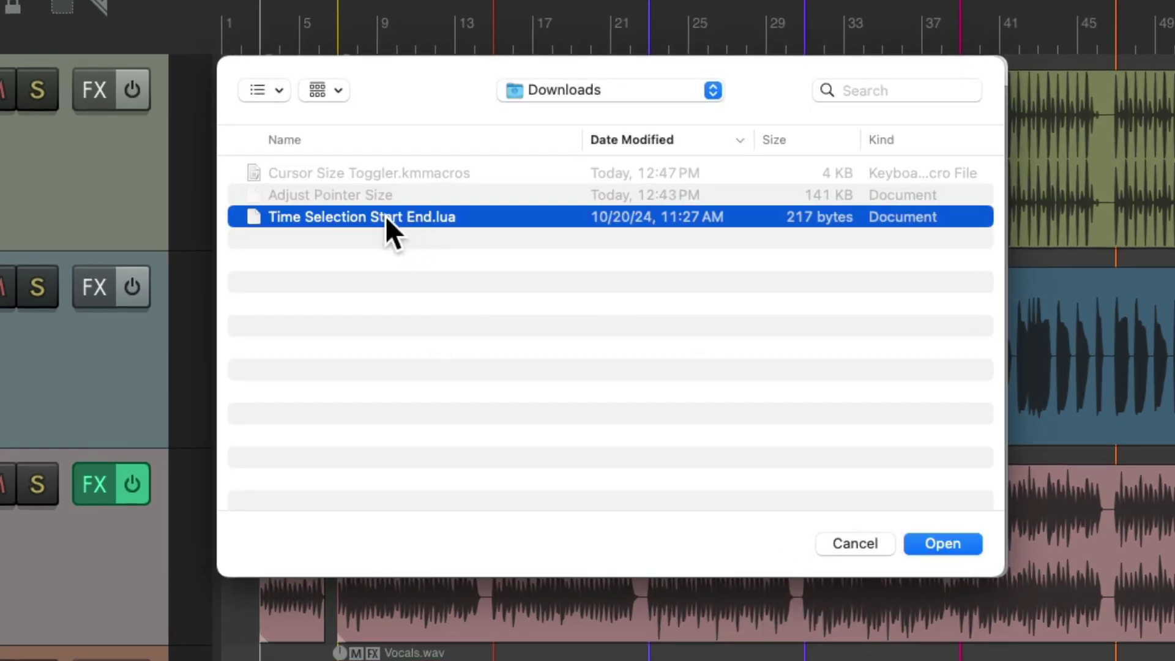
double_click(385, 215)
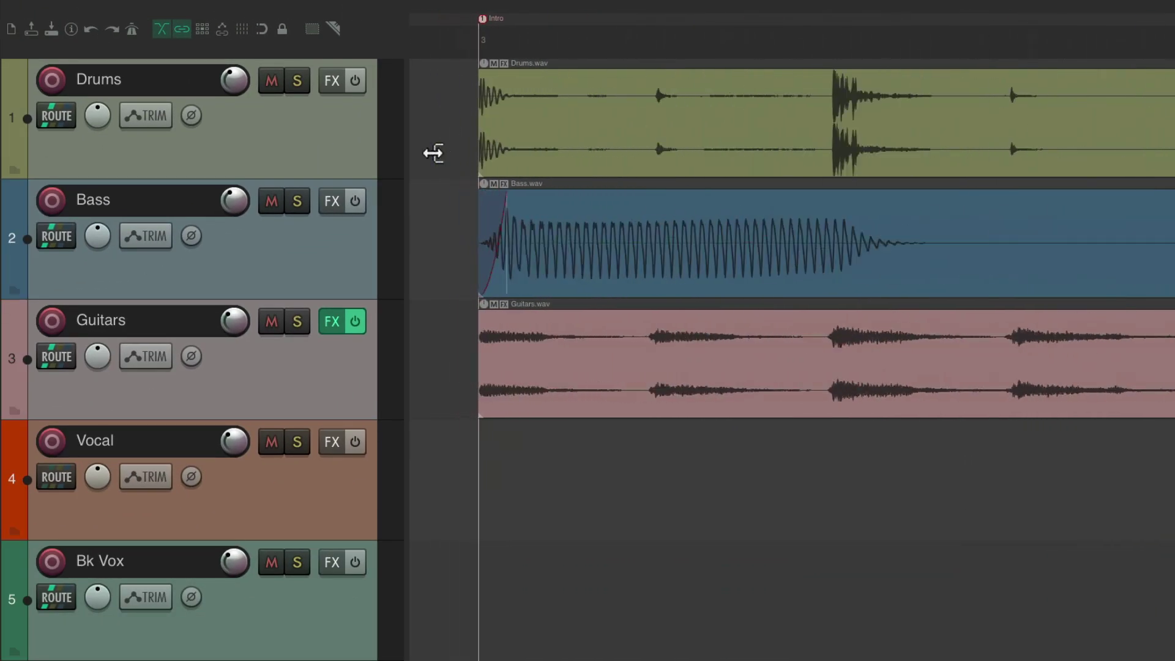
scroll(496, 188, up, 3)
Briefly play the song's opening and select a short stretch at its start.
click(502, 56)
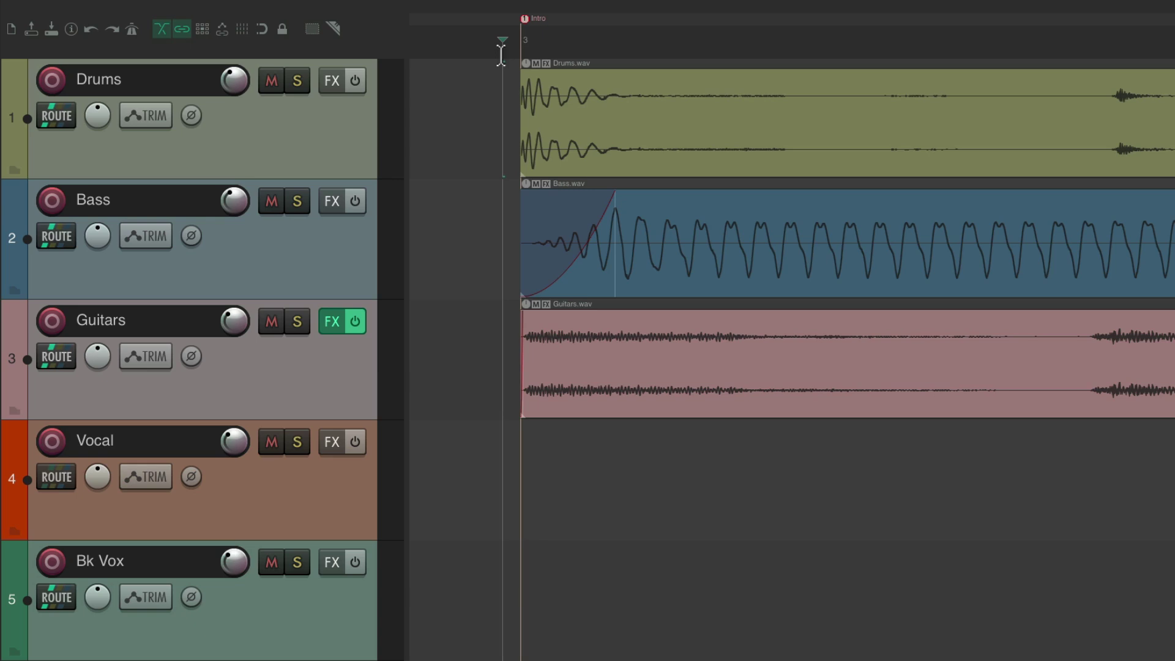
key(space)
key(space)
drag(502, 51, 767, 45)
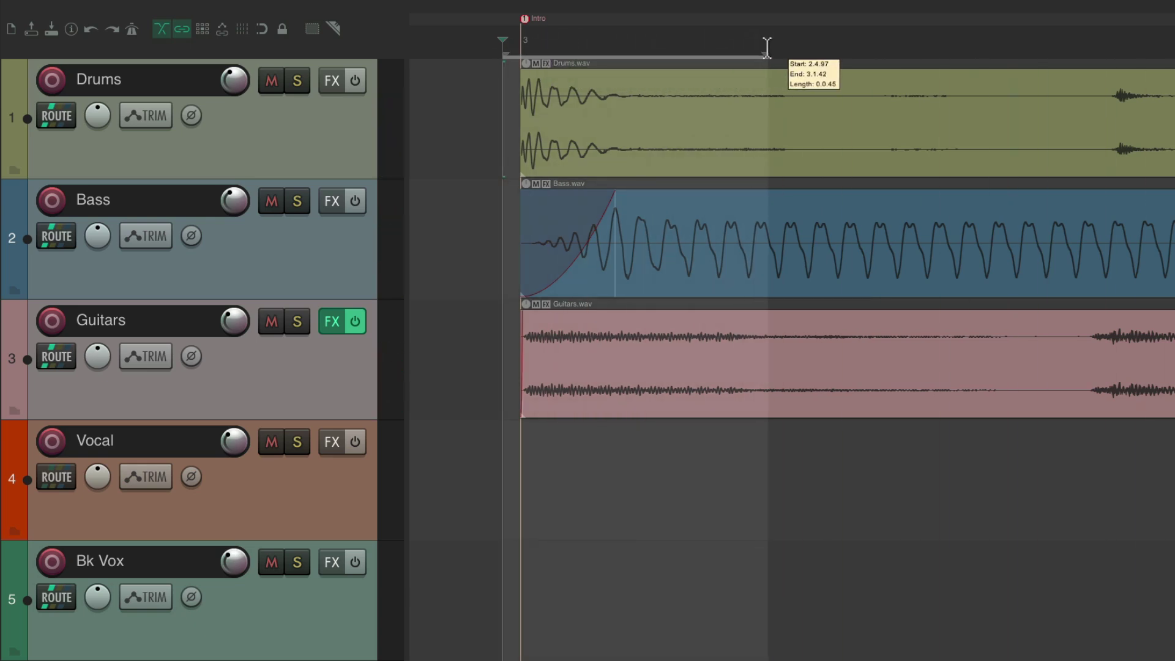
scroll(710, 159, down, 5)
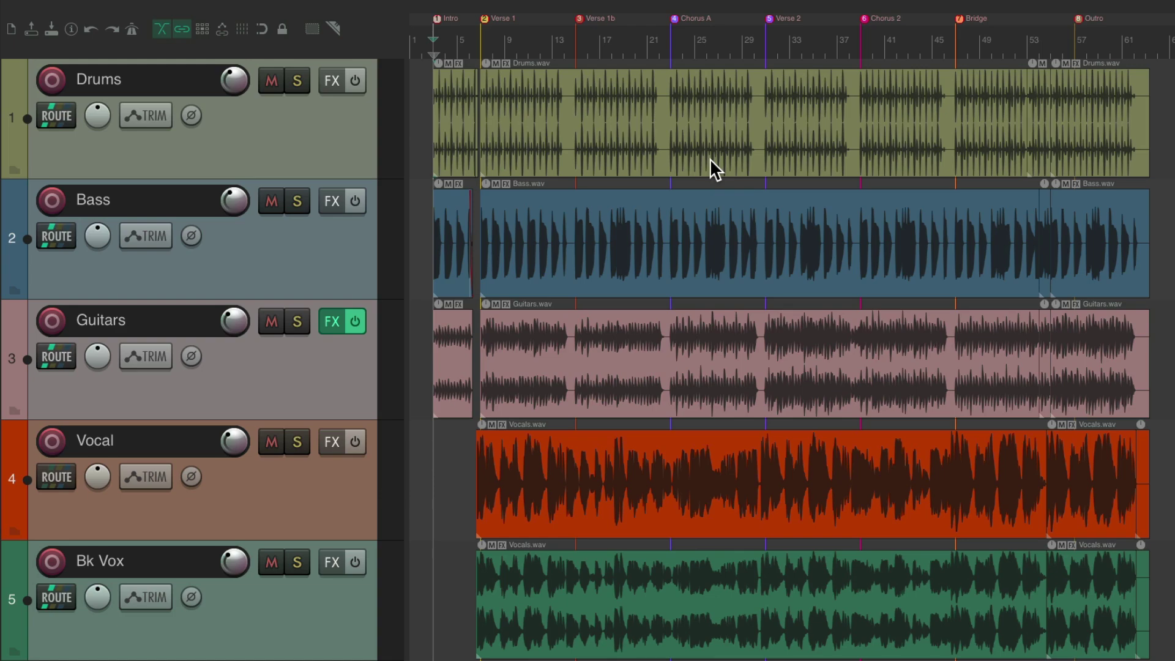
scroll(744, 161, down, 1)
scroll(1022, 217, up, 4)
scroll(1022, 218, up, 4)
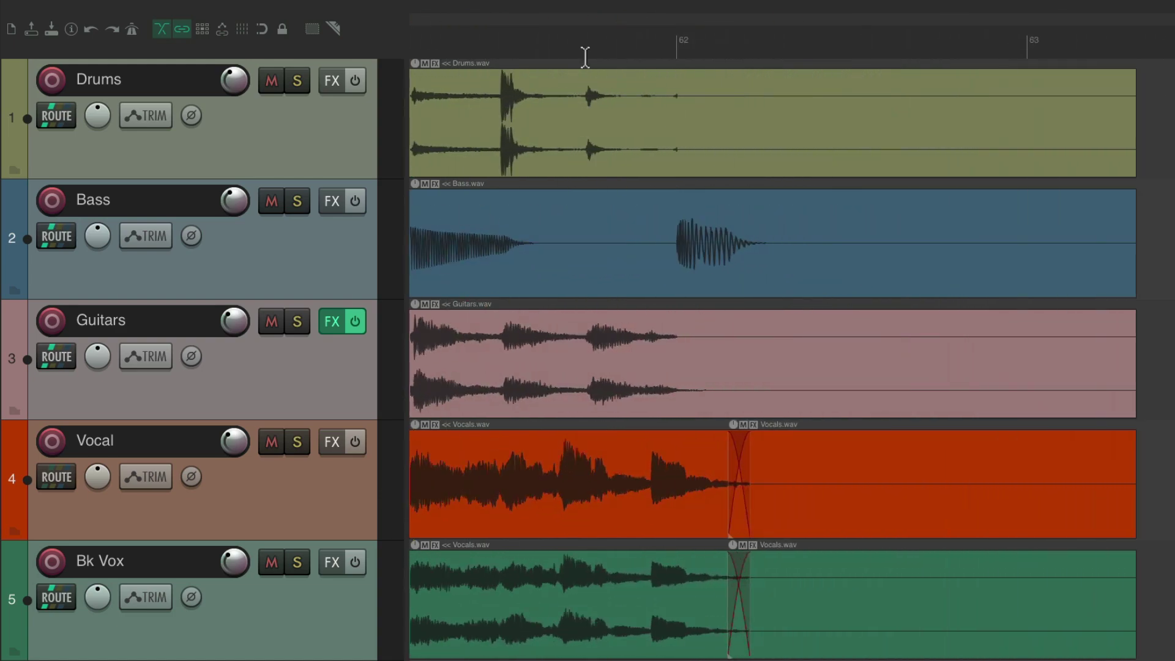
Audition the song's ending, select its final stretch, and pick Time Selection Start End.lua.
click(481, 46)
key(space)
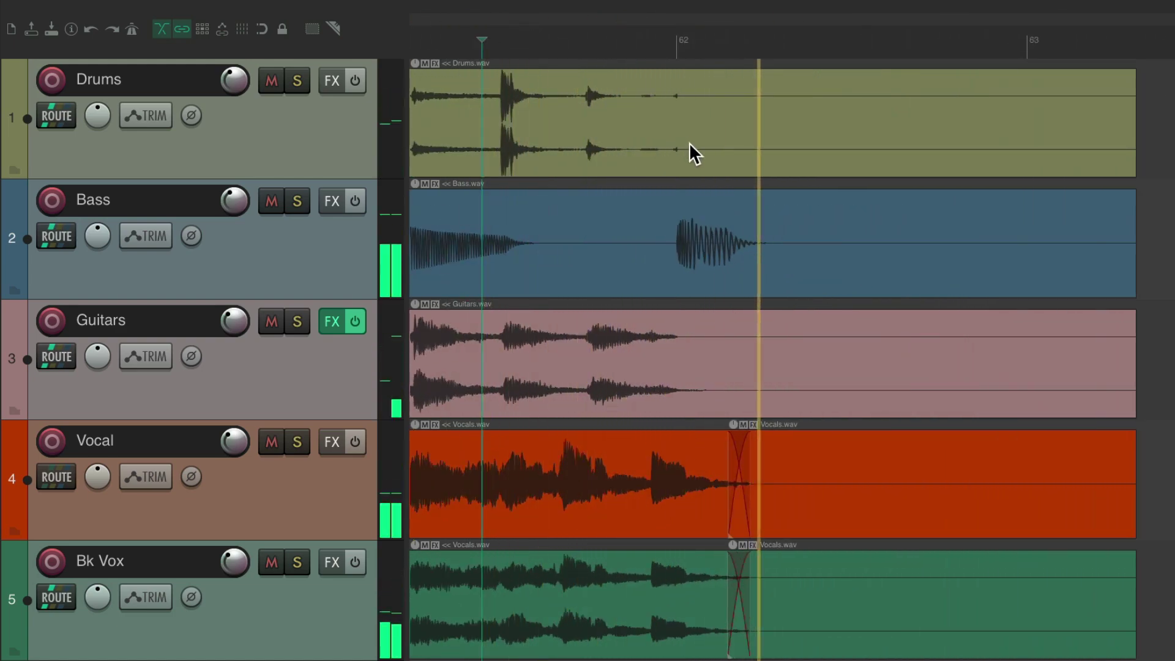
key(space)
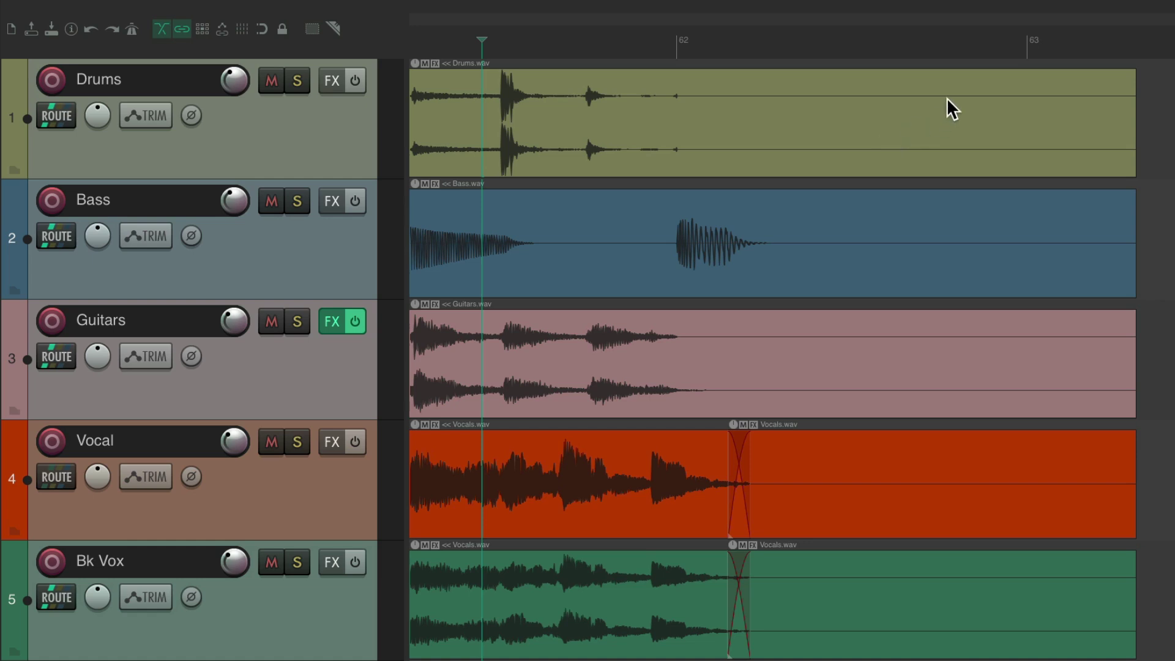
shift+click(956, 55)
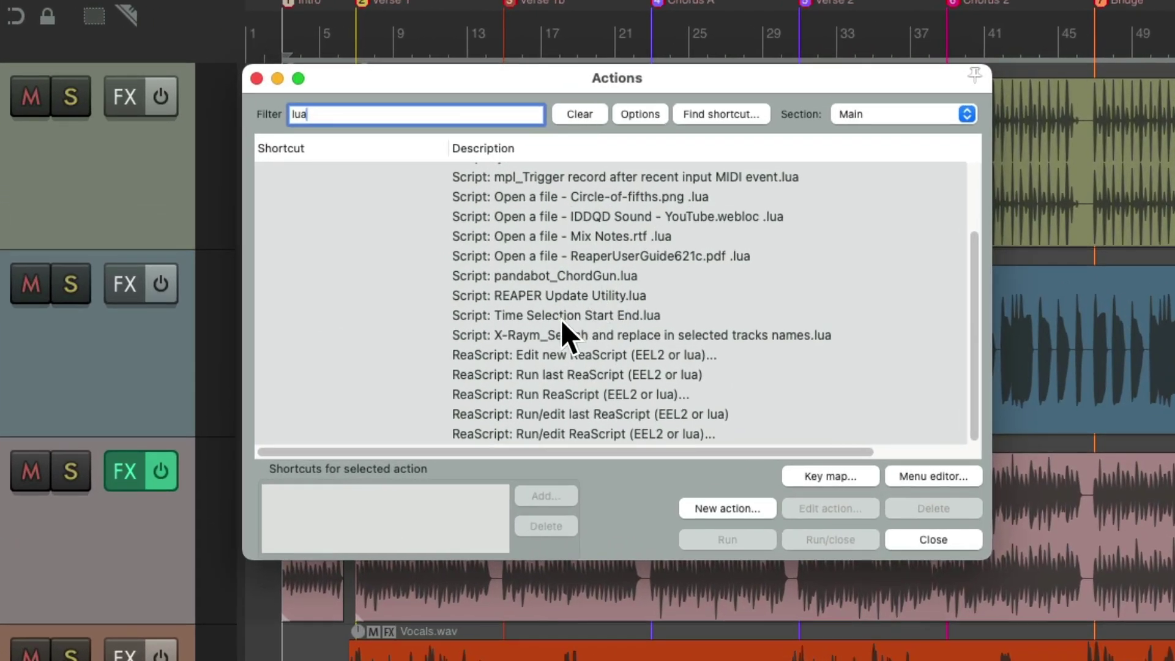
click(561, 317)
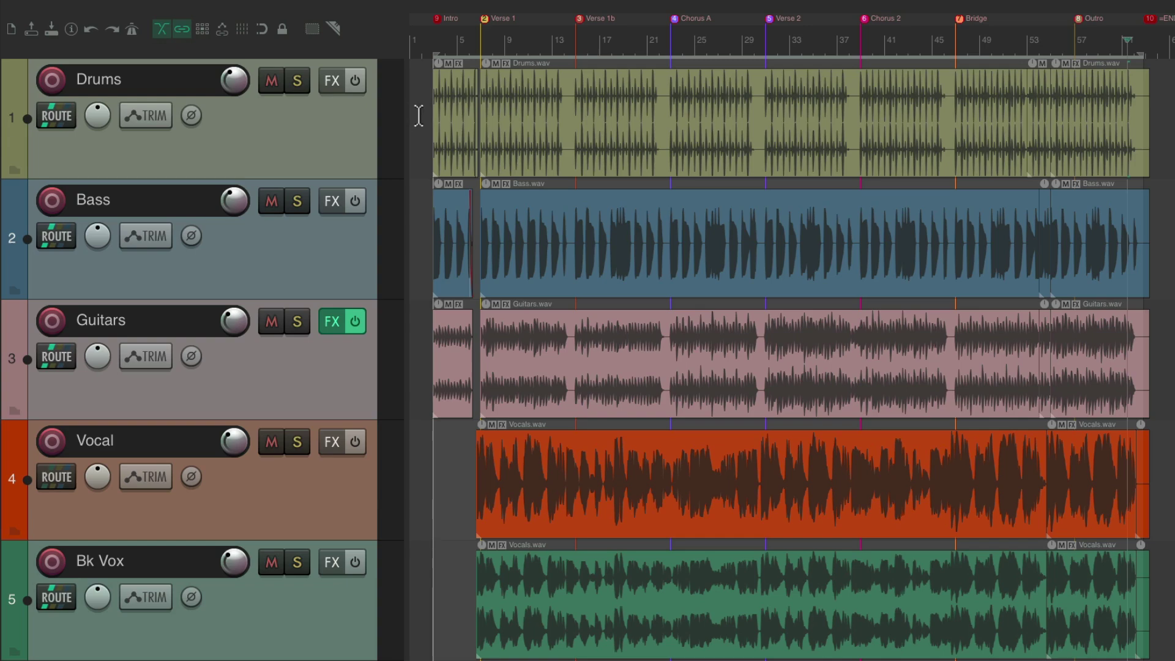
scroll(418, 116, up, 5)
scroll(418, 115, up, 5)
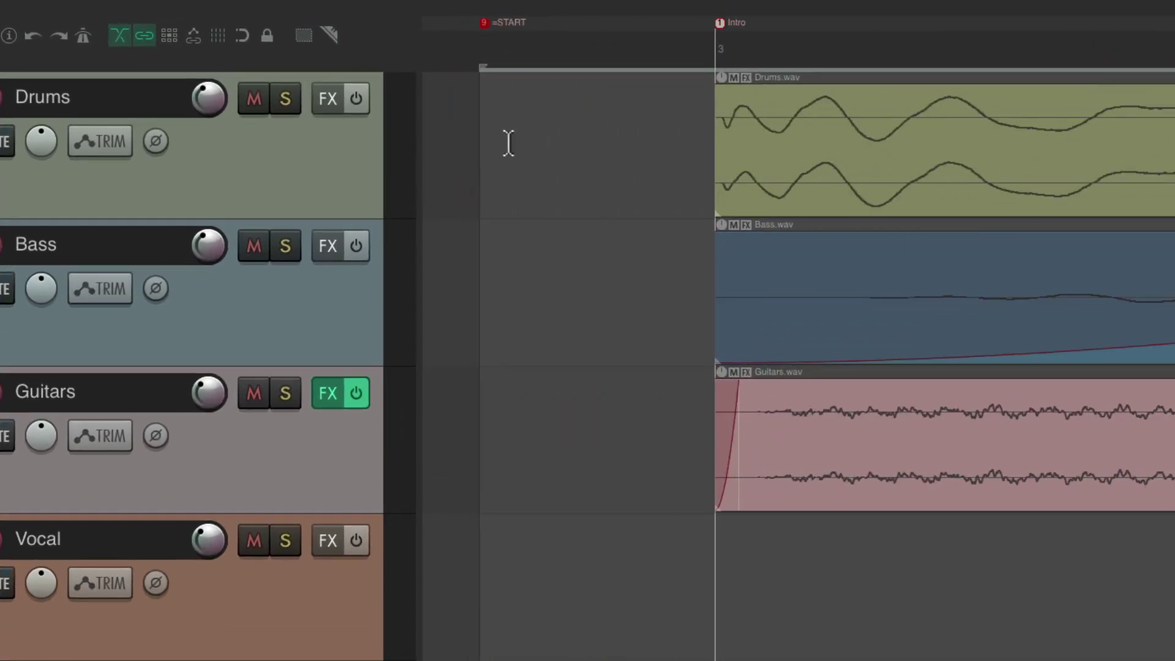
Move =START toward the first audio and =END to 62.4.25, just after the final sound.
drag(499, 21, 589, 28)
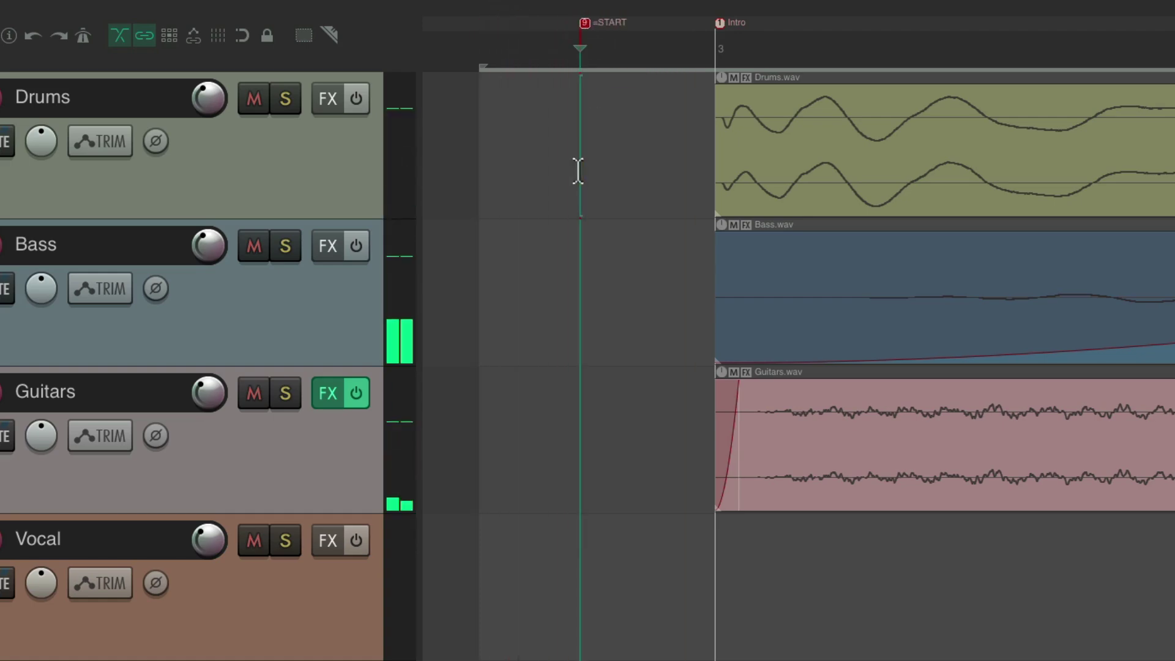
scroll(1032, 129, up, 5)
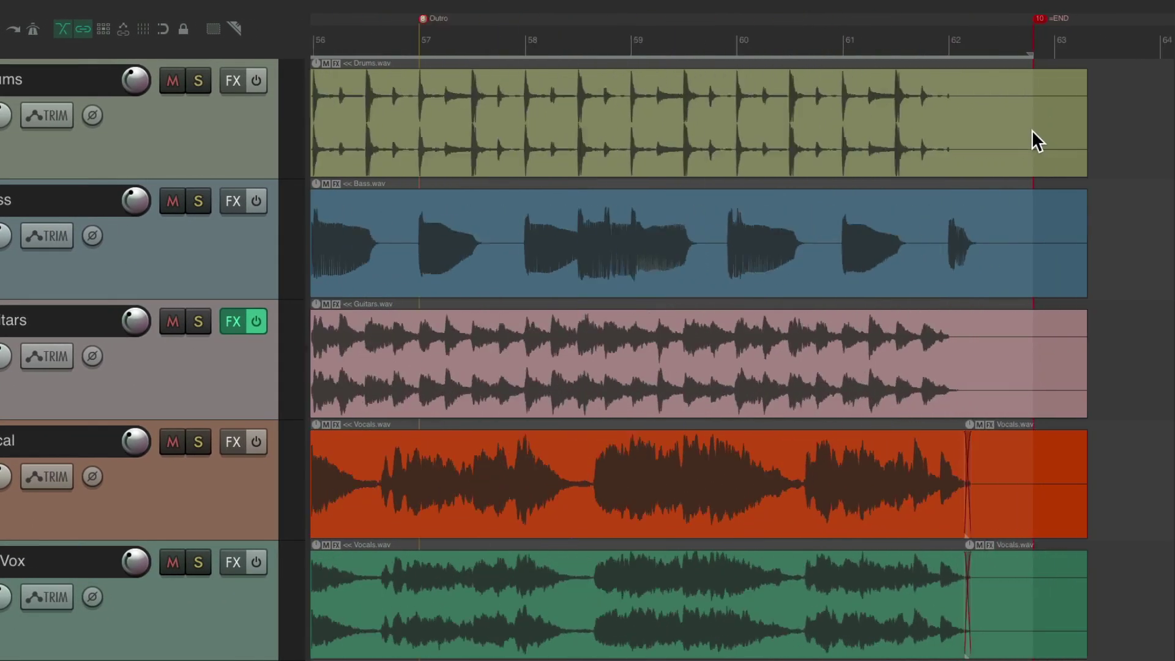
click(374, 38)
key(space)
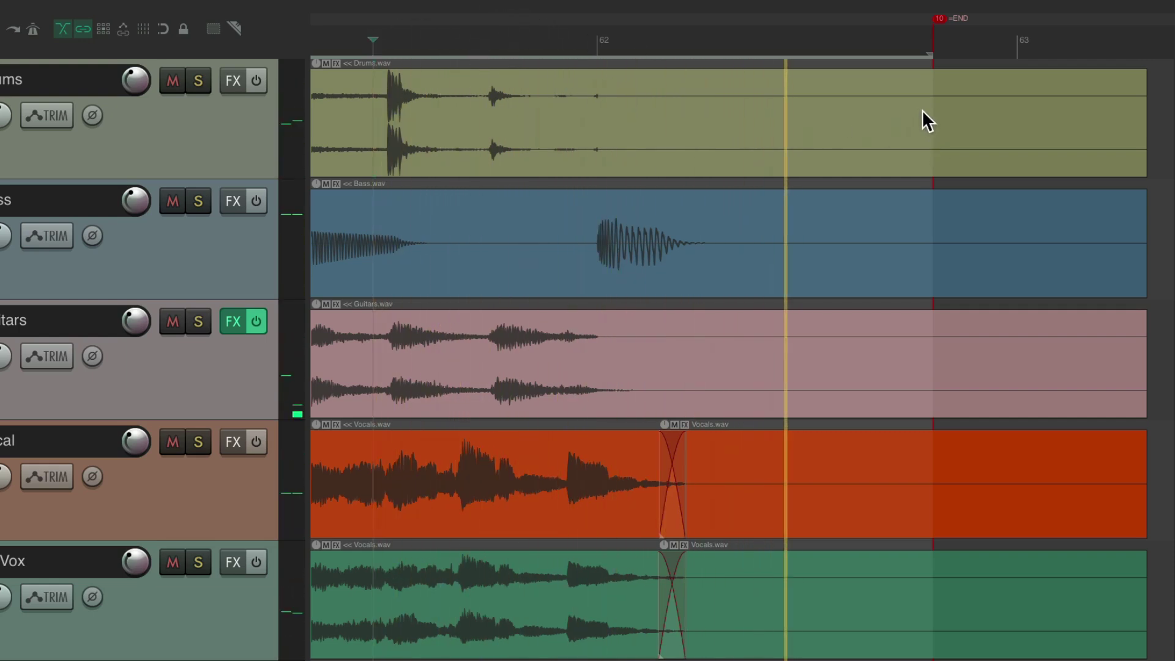
key(space)
drag(941, 26, 945, 30)
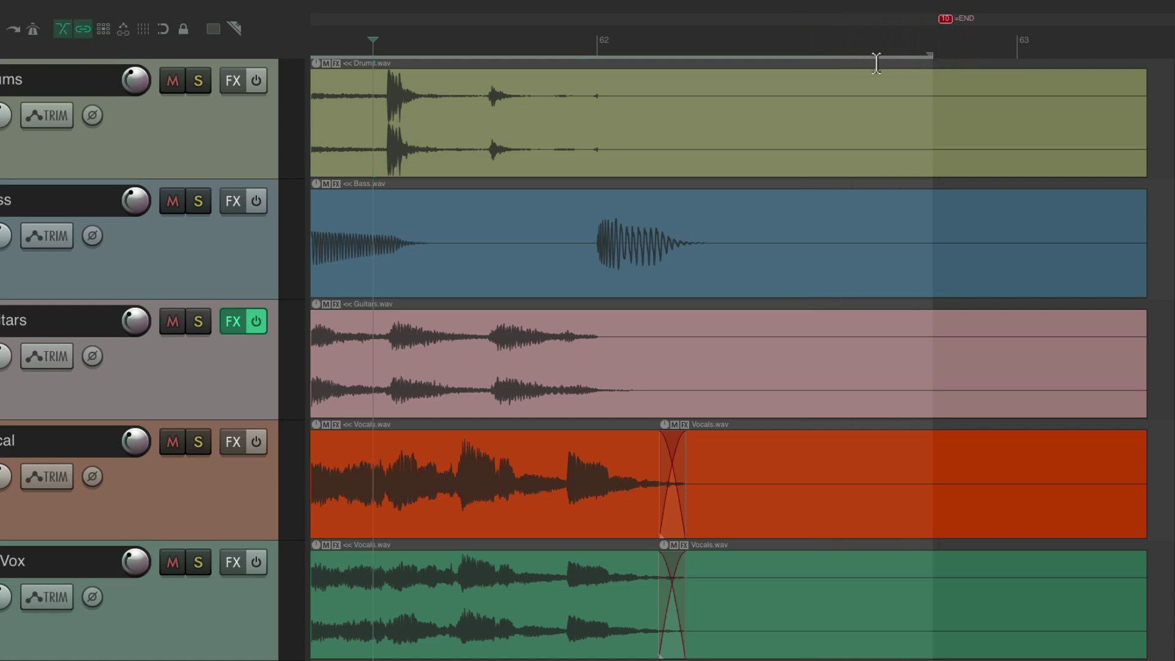
Render the master mix to Final Mix-010.wav and close the finished render window.
key(ctrl+alt+r)
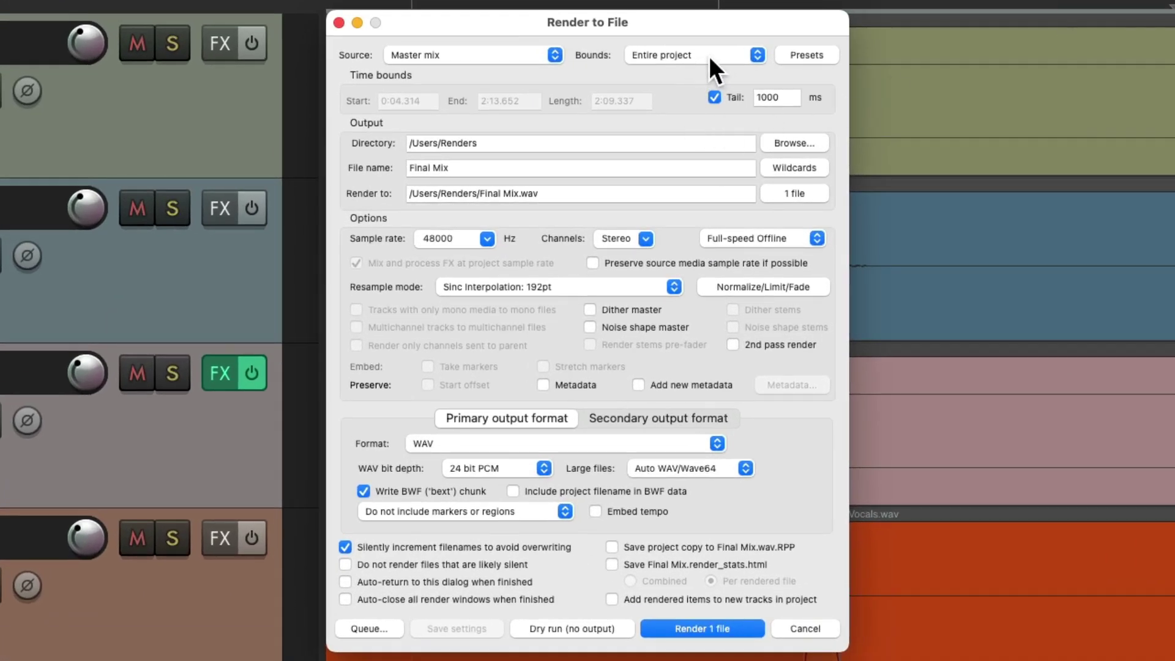
click(668, 631)
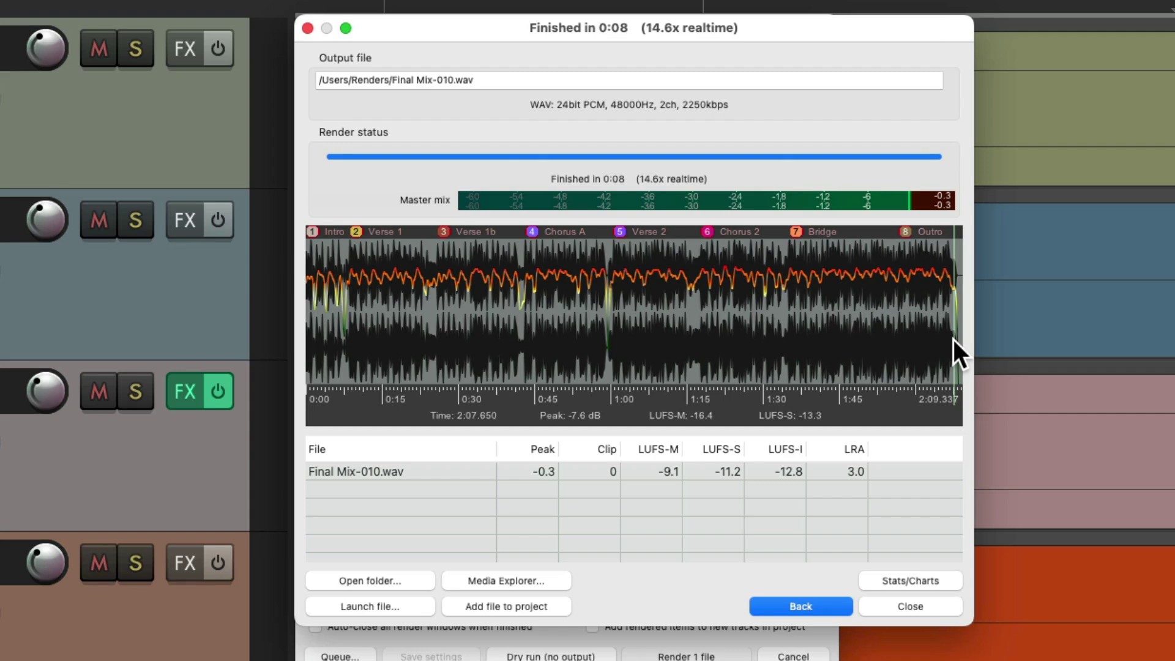
click(308, 28)
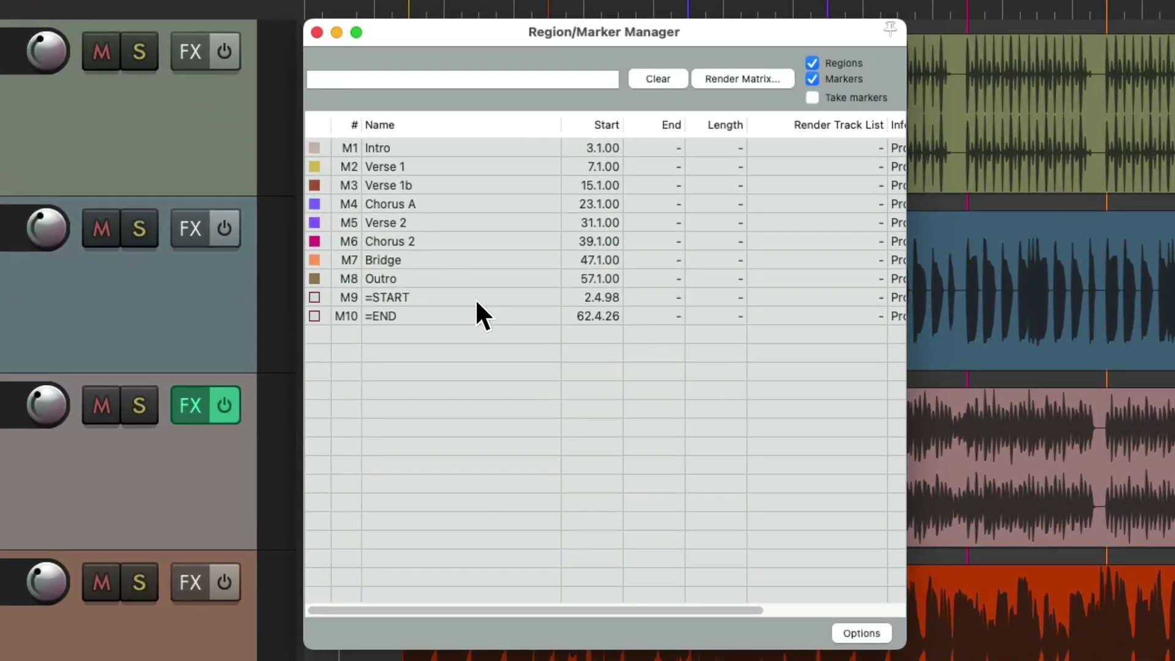
Delete the =START and =END markers in the Region/Marker Manager, leaving eight section markers.
click(477, 301)
key(Delete)
key(Delete)
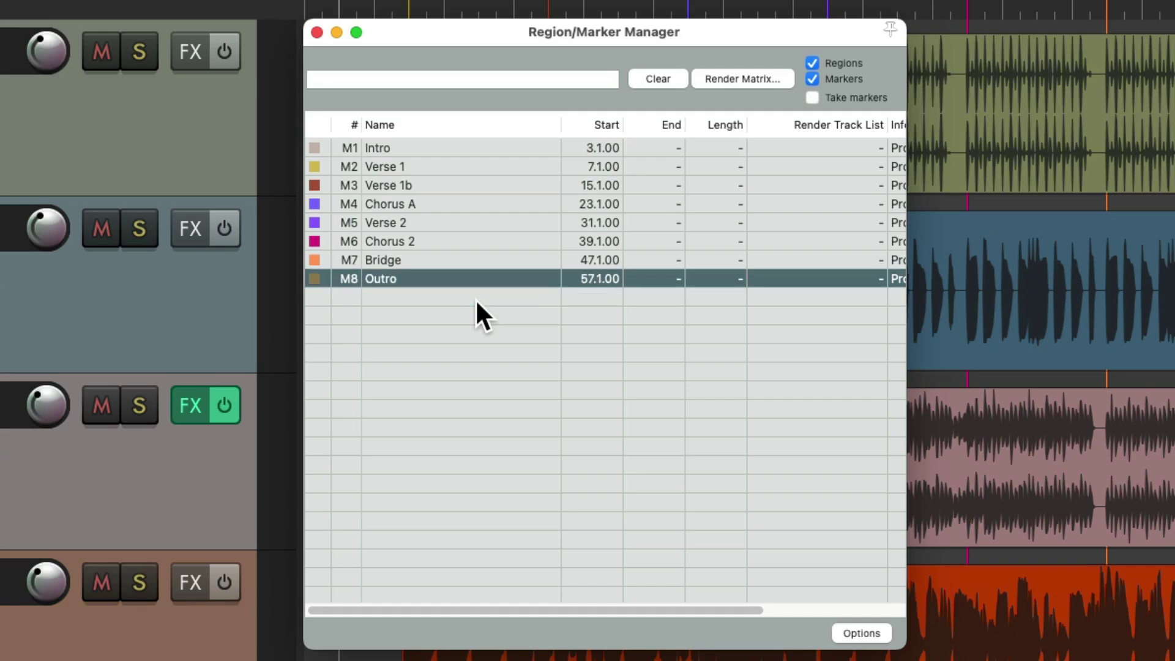
click(317, 34)
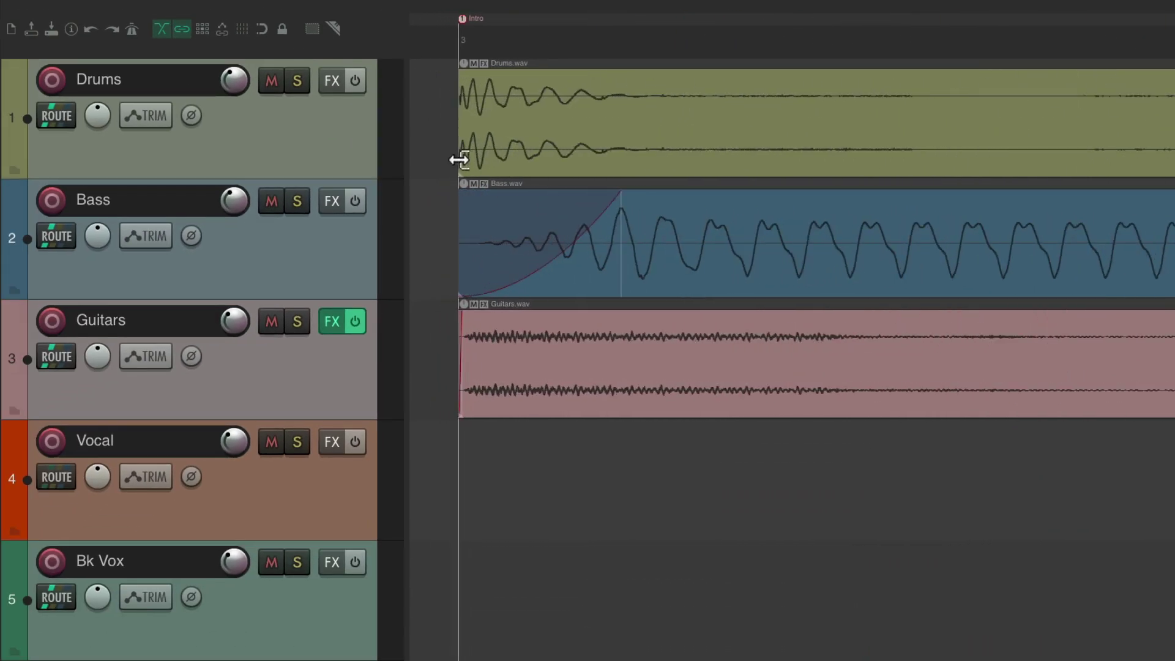
scroll(671, 200, down, 3)
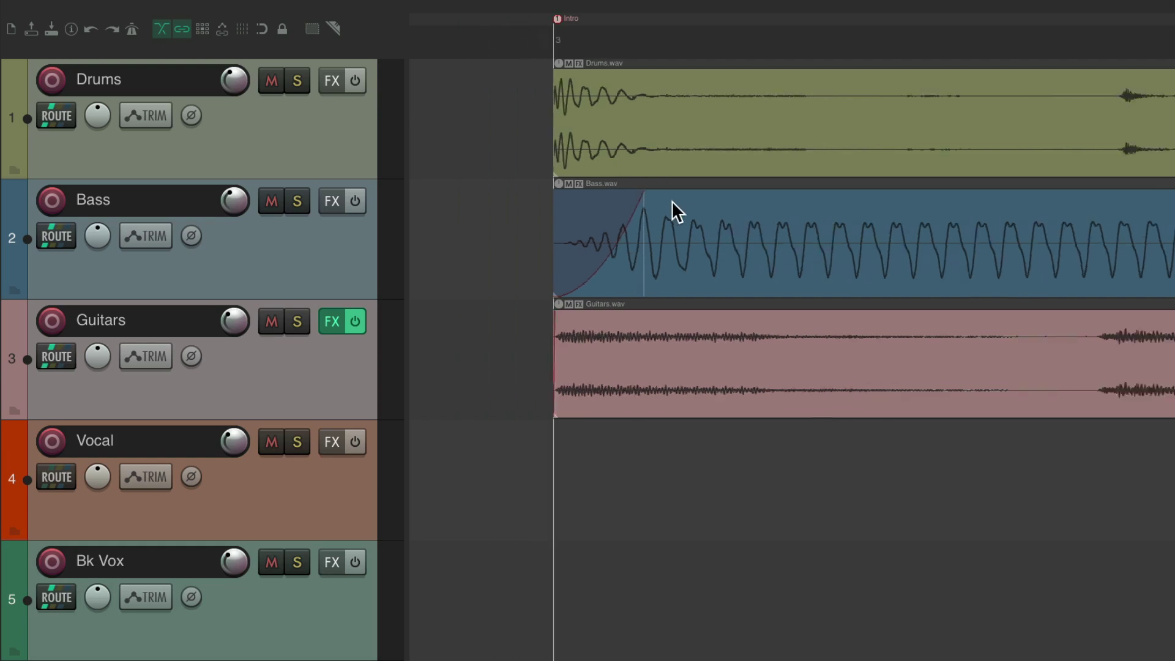
Select from just before the first notes to past the final sound, checking both ends by playback.
click(488, 111)
key(space)
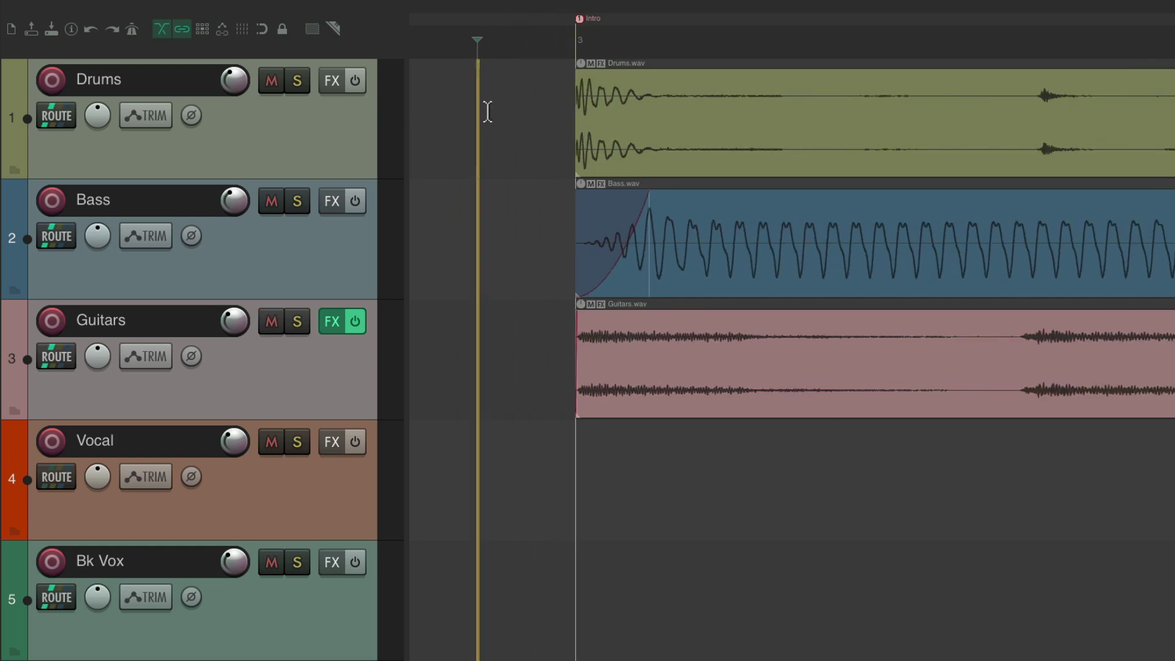
drag(542, 51, 933, 42)
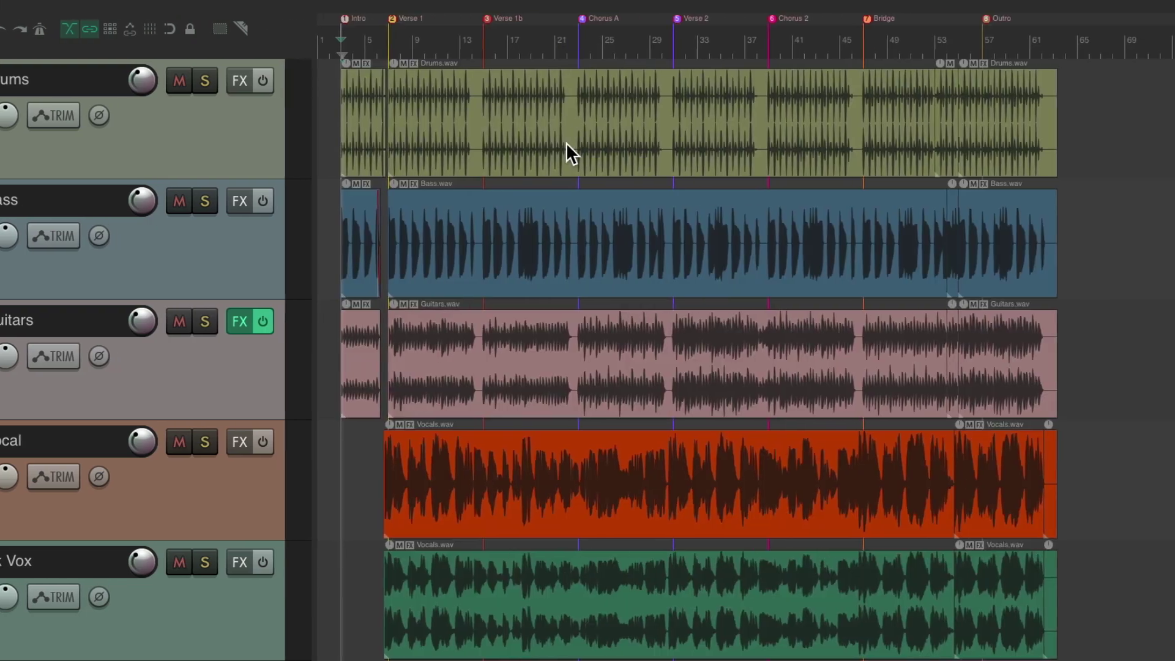
scroll(1031, 123, up, 5)
scroll(1032, 124, up, 3)
scroll(1030, 124, up, 2)
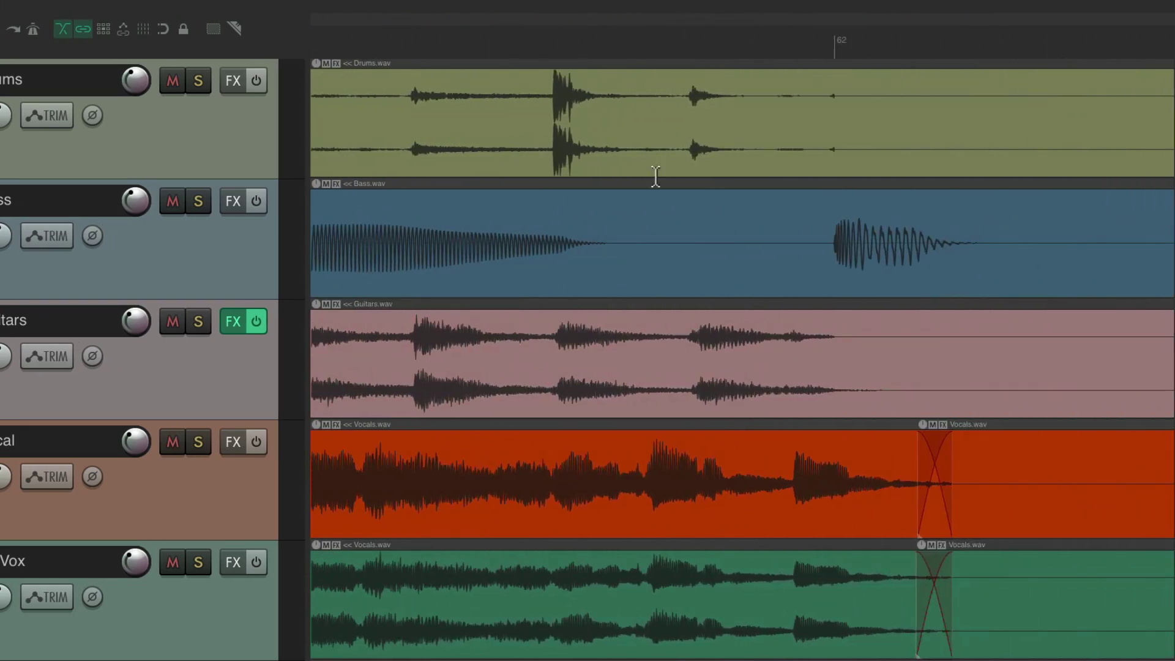
click(401, 38)
key(space)
scroll(493, 85, down, 2)
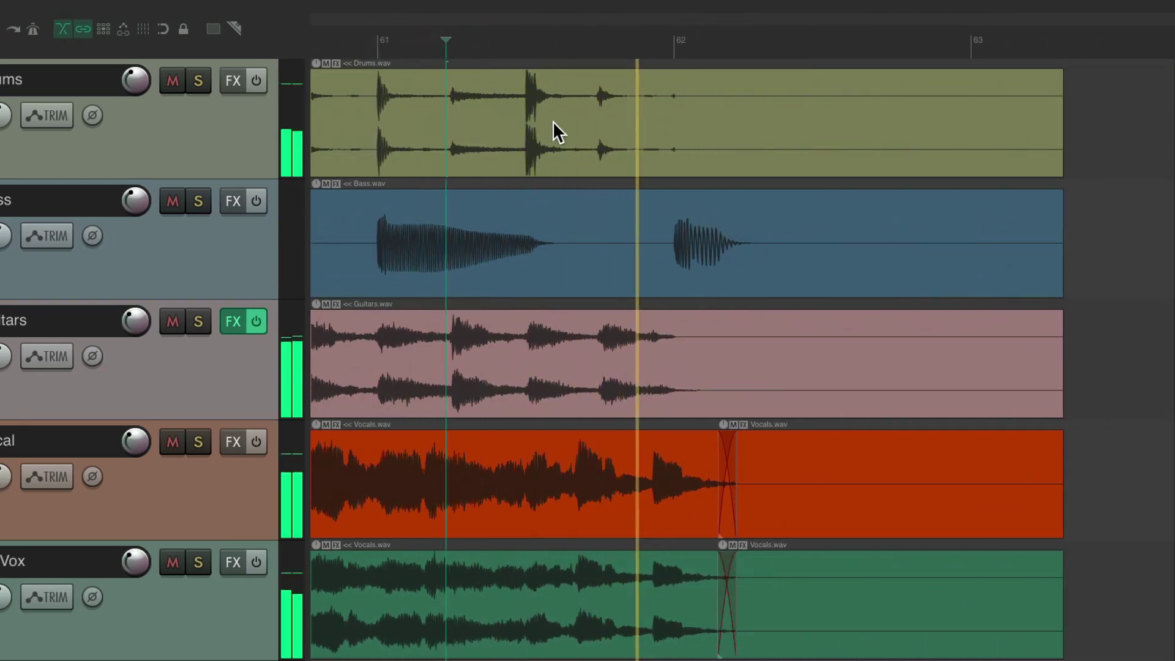
shift+click(900, 44)
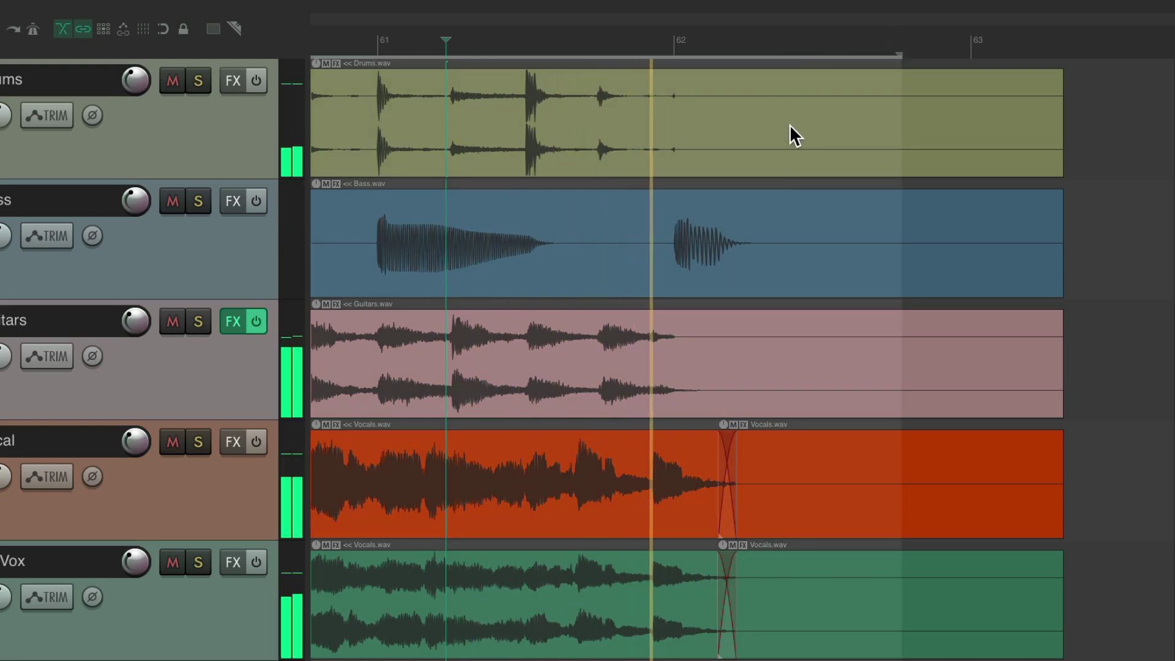
key(space)
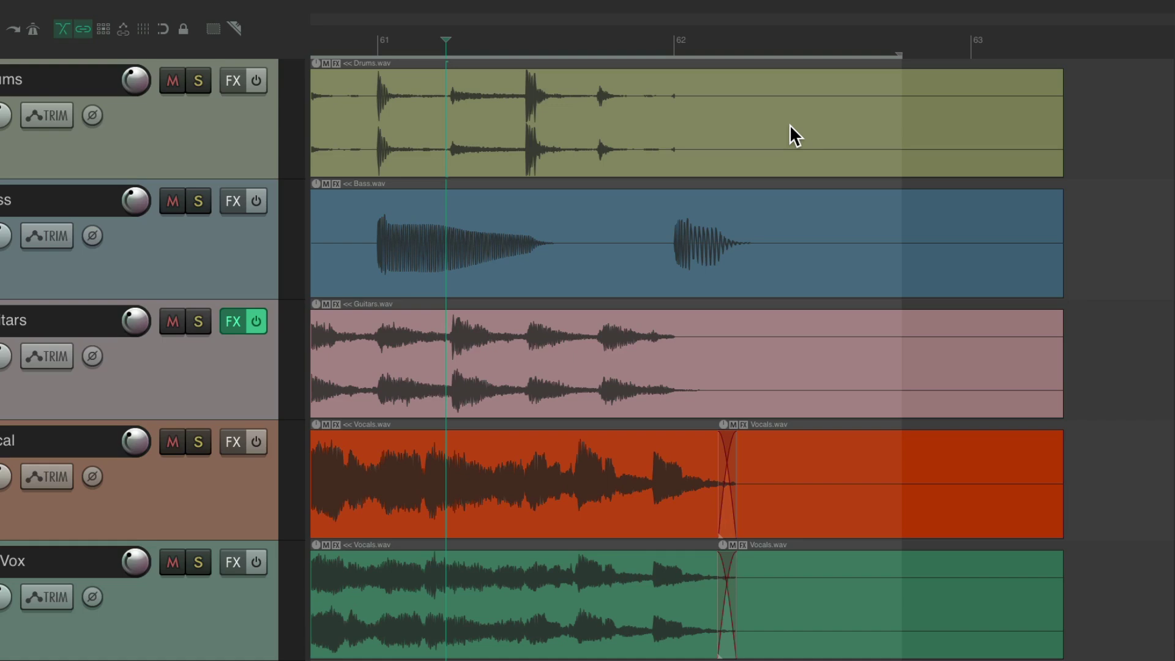
Set render Bounds to Time selection (0:04.286–2:13.350), start a test render, then cancel it.
key(super+alt+r)
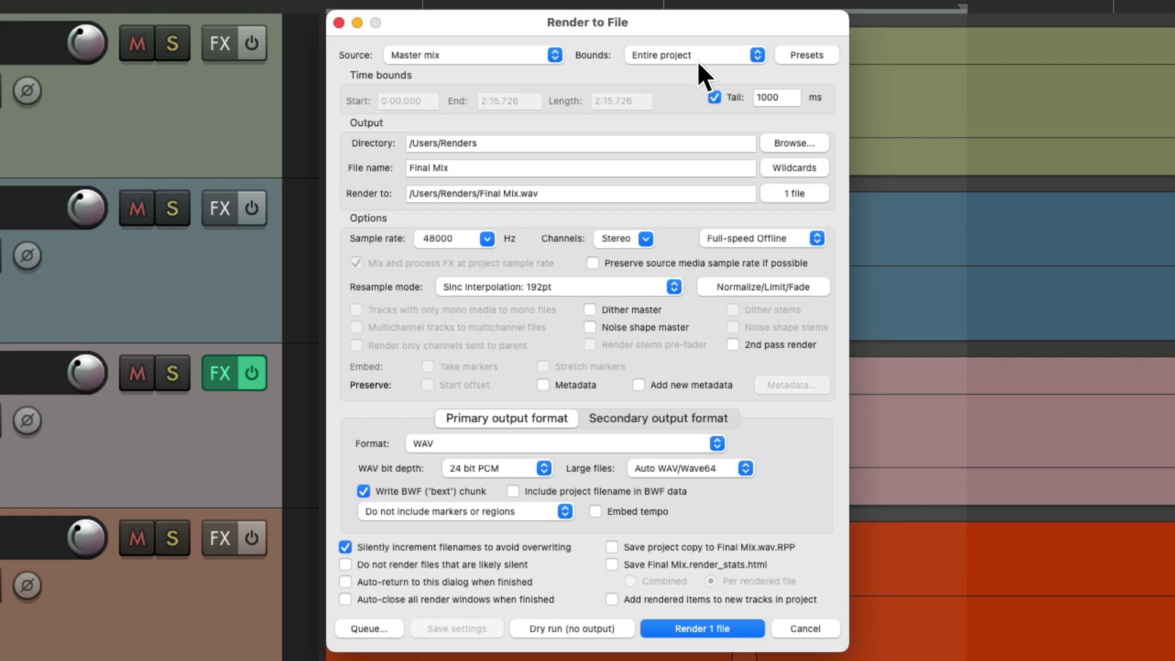
click(697, 58)
click(724, 75)
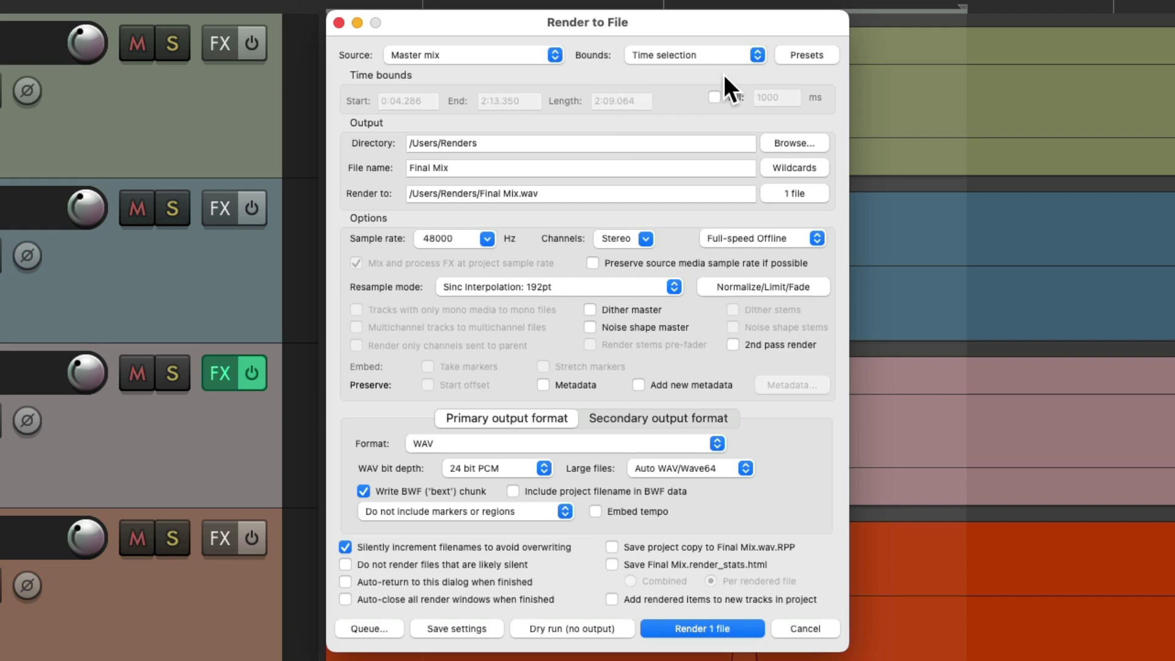
click(706, 631)
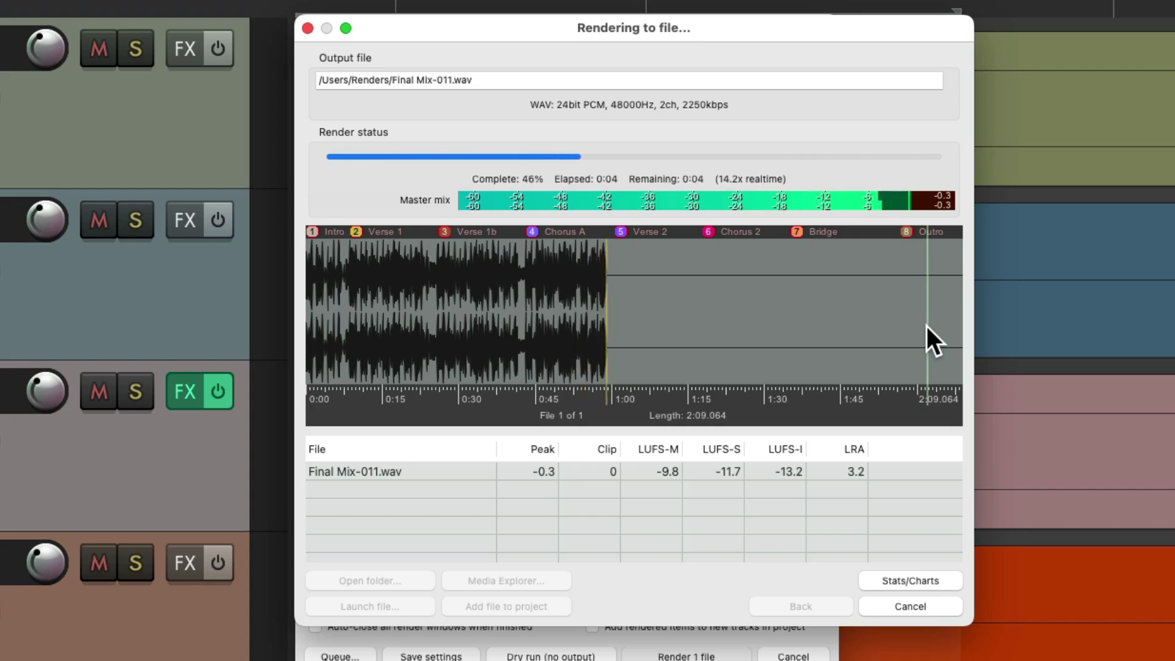
click(910, 606)
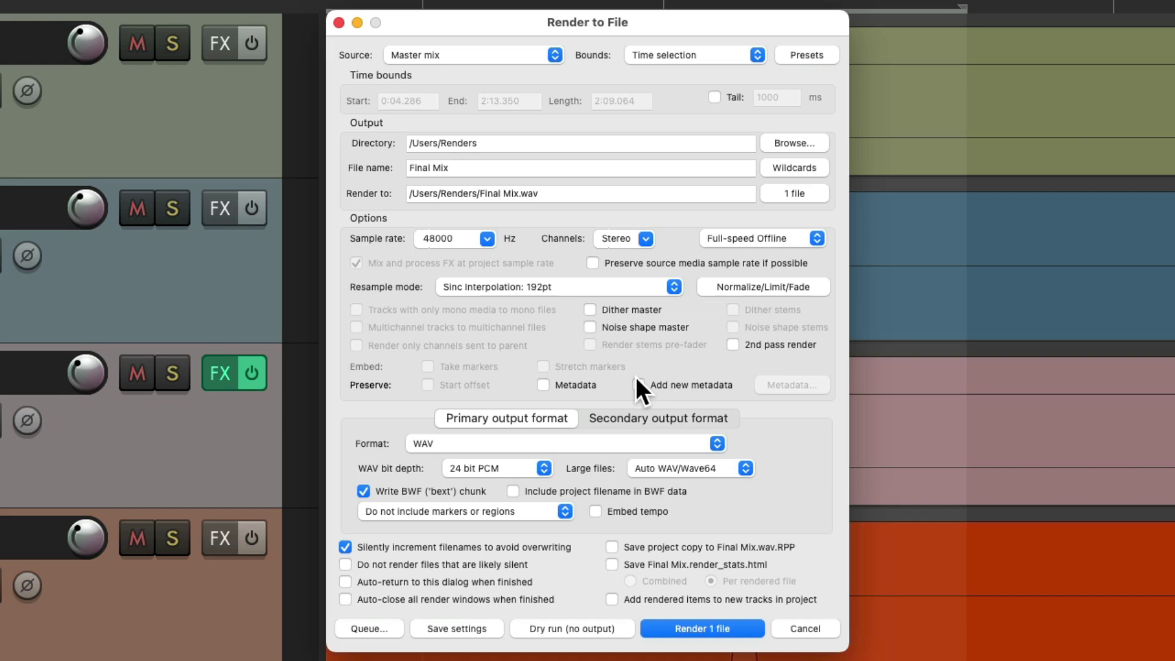
Try Entire project and Time selection bounds, then settle on Custom time range 0:04.286–2:13.350.
click(709, 55)
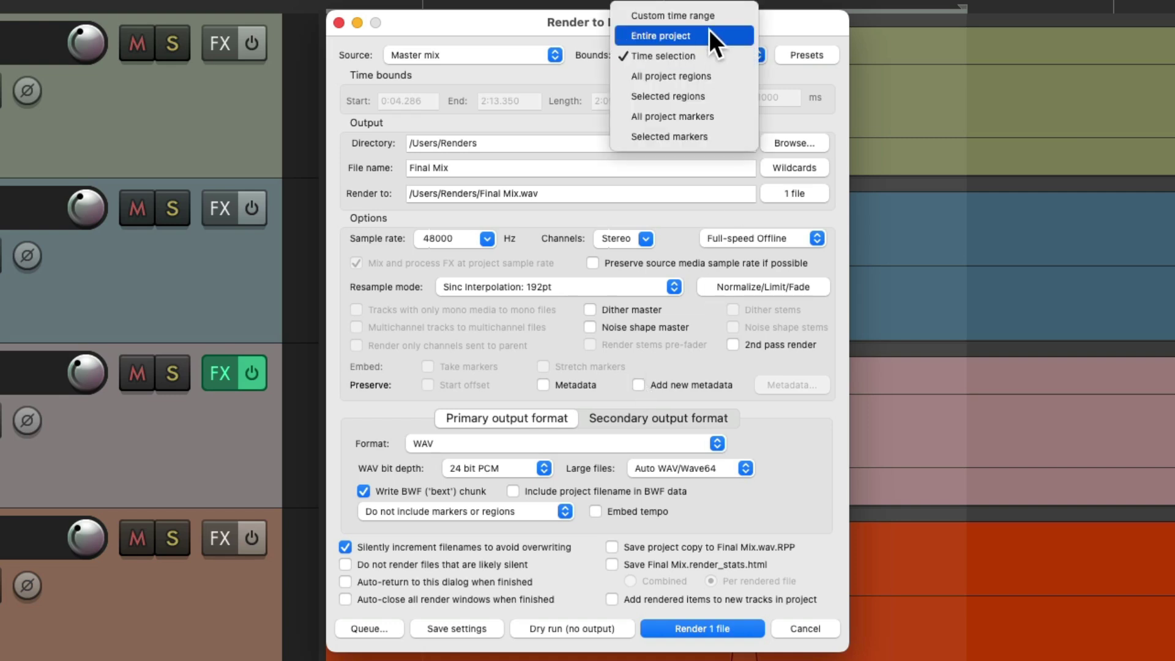
click(712, 36)
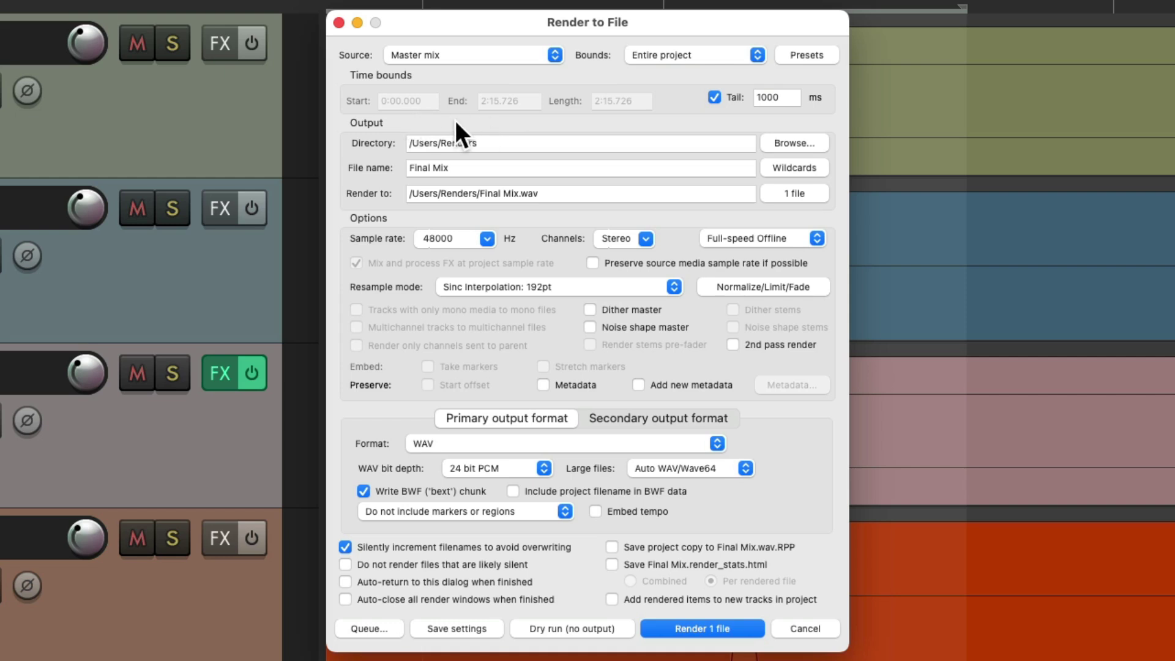
click(711, 55)
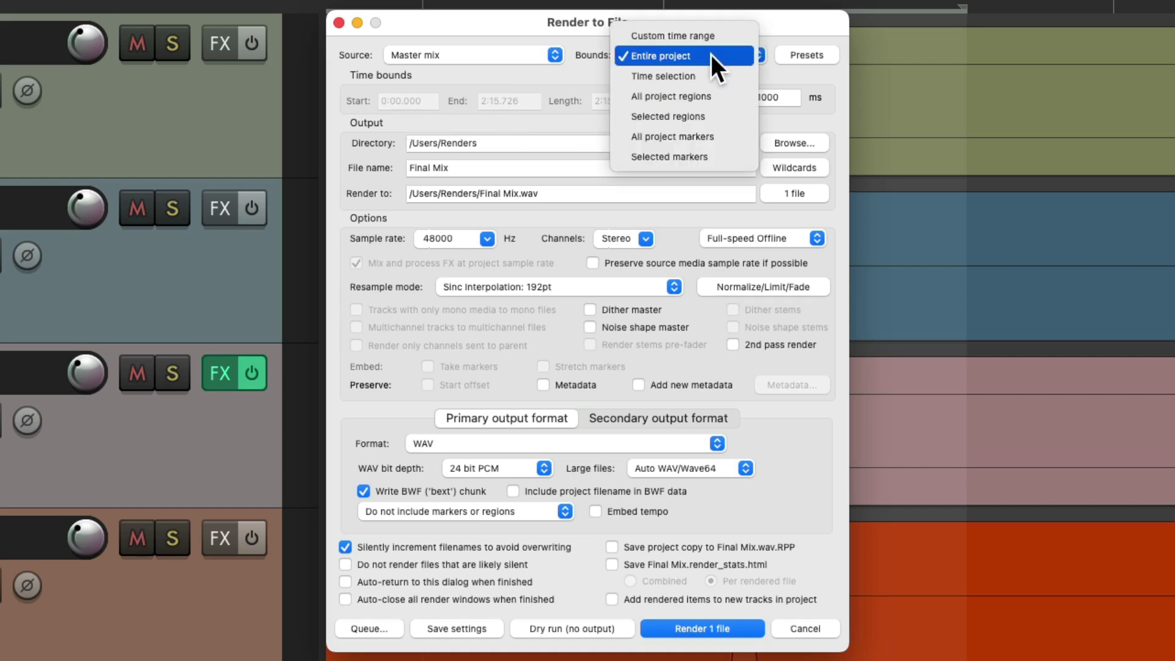
click(715, 82)
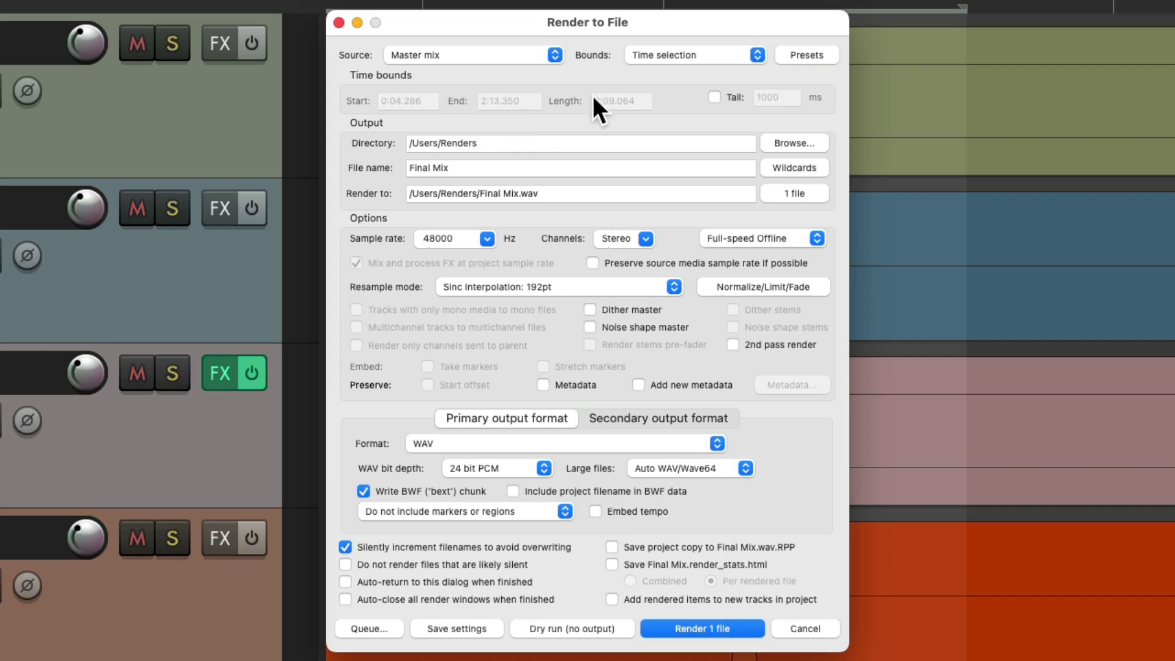
click(711, 53)
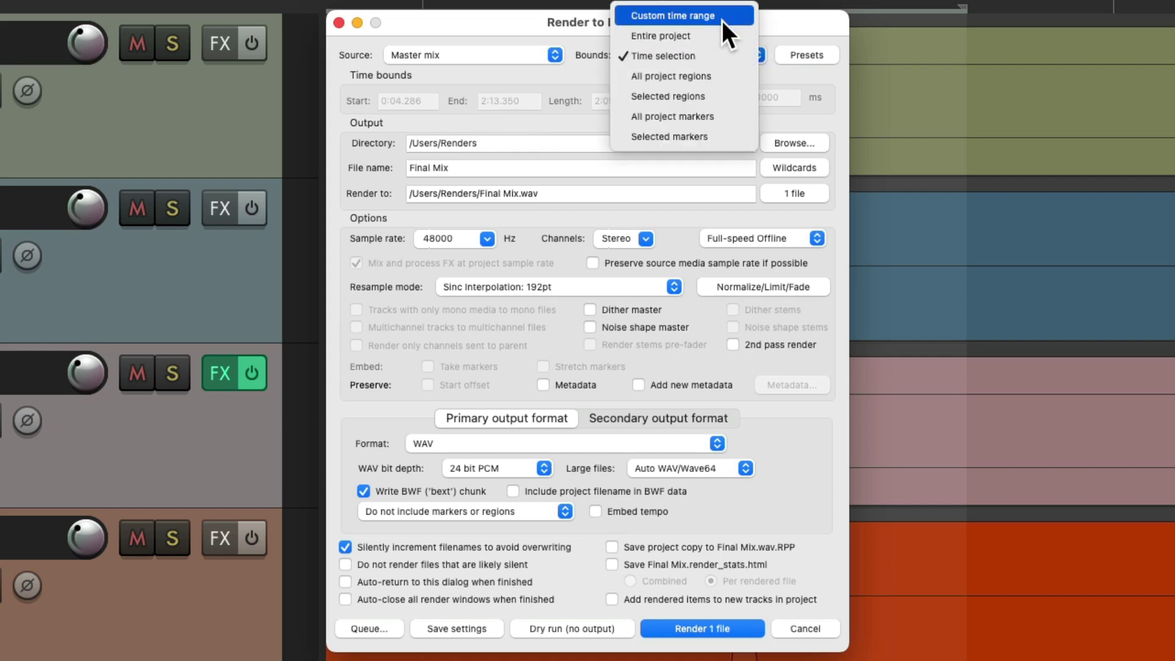
click(722, 21)
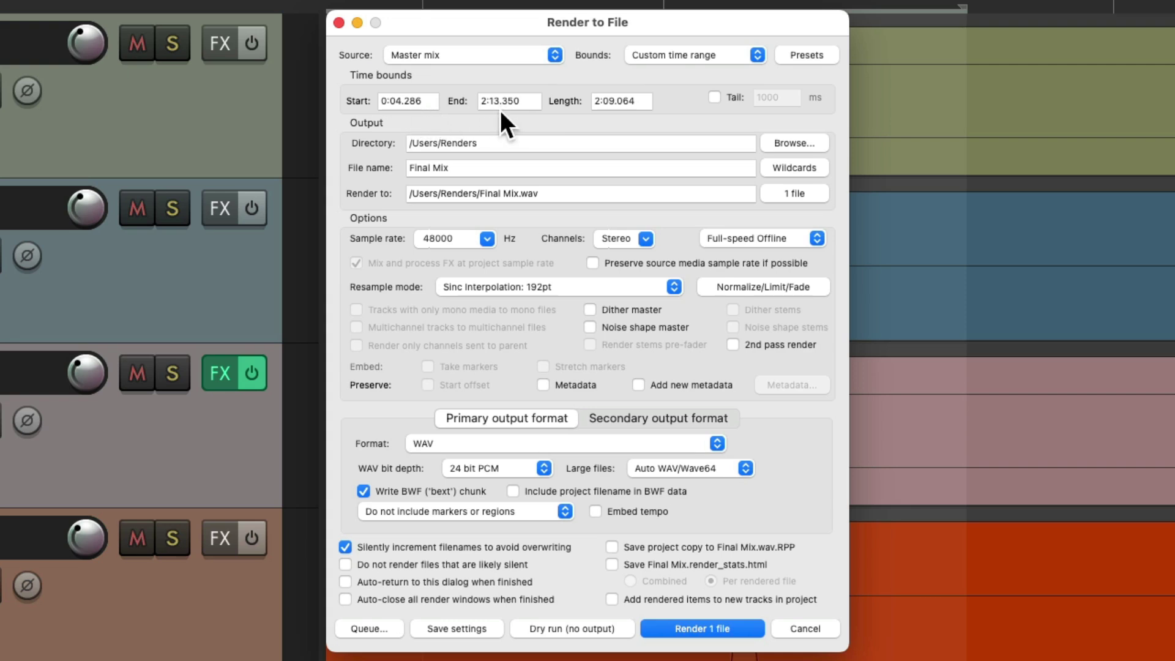
Save the custom-range render settings, drag a different time selection, and reopen Render to File.
click(467, 624)
click(341, 24)
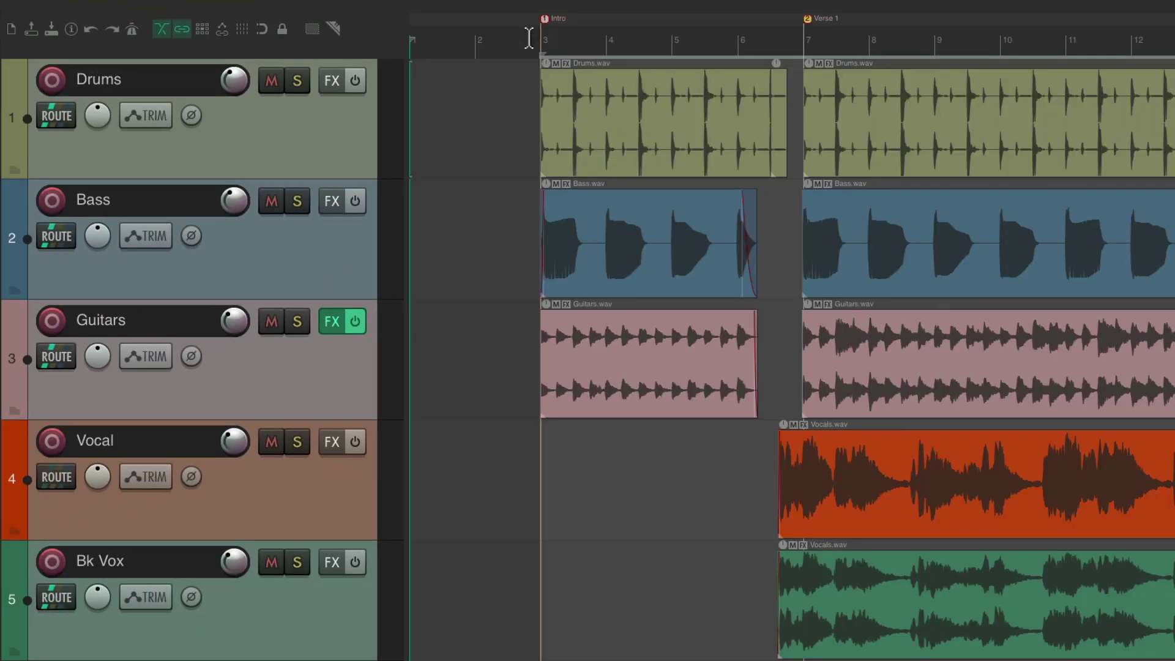
drag(527, 36, 637, 42)
drag(715, 41, 883, 42)
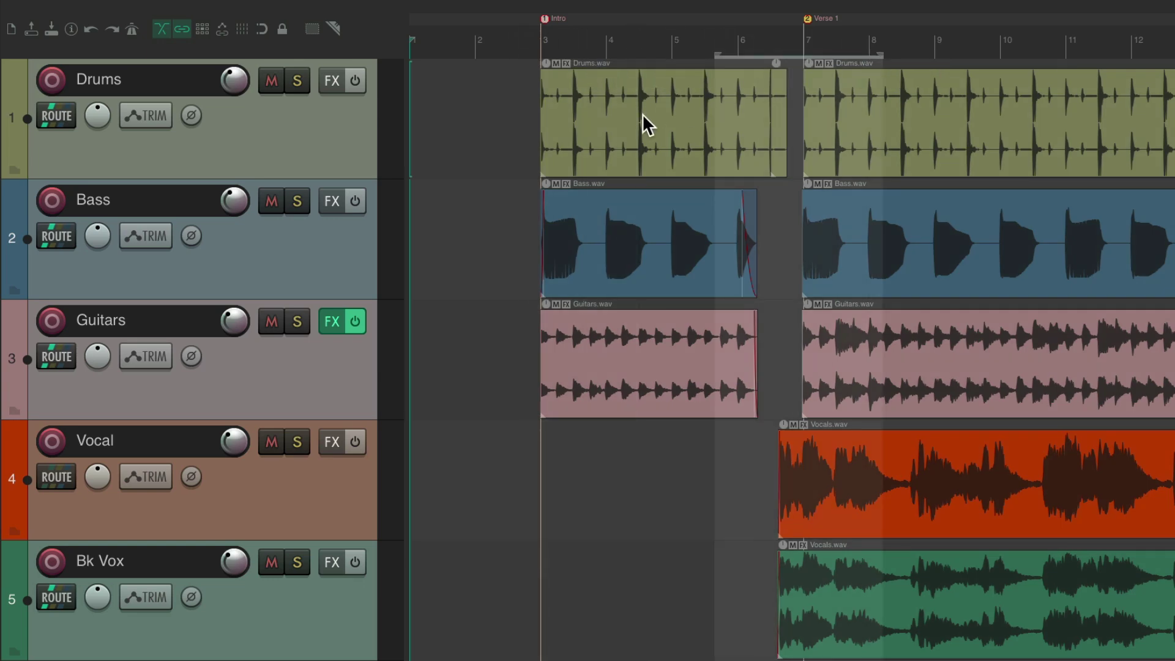
key(ctrl+alt+r)
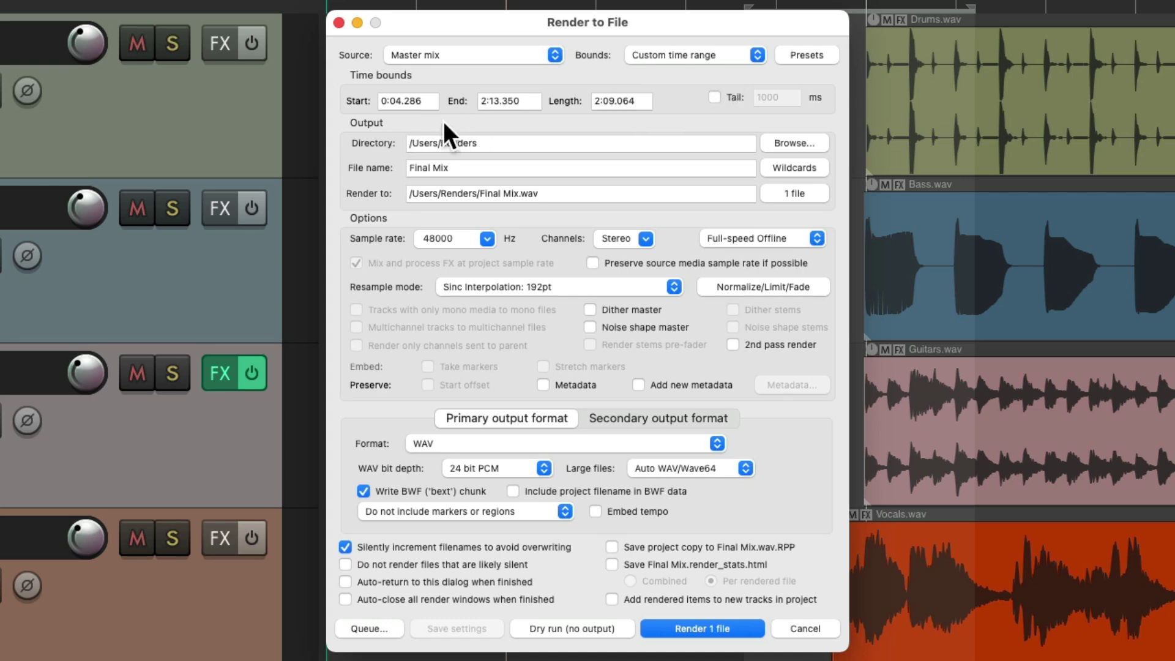
click(712, 628)
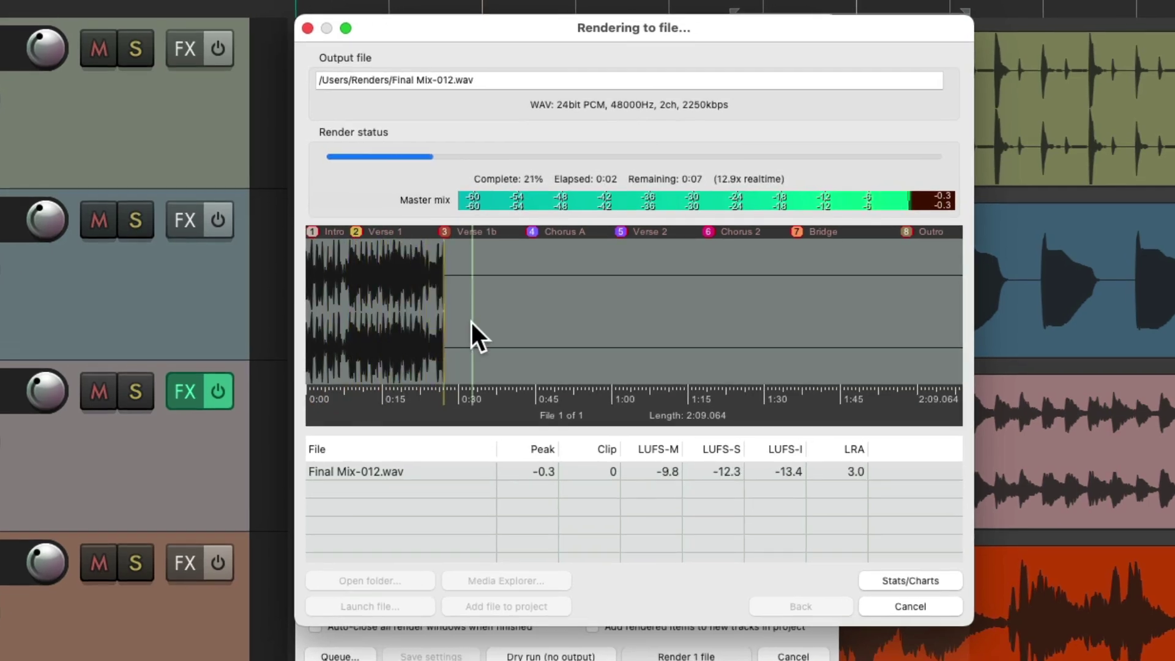
click(870, 608)
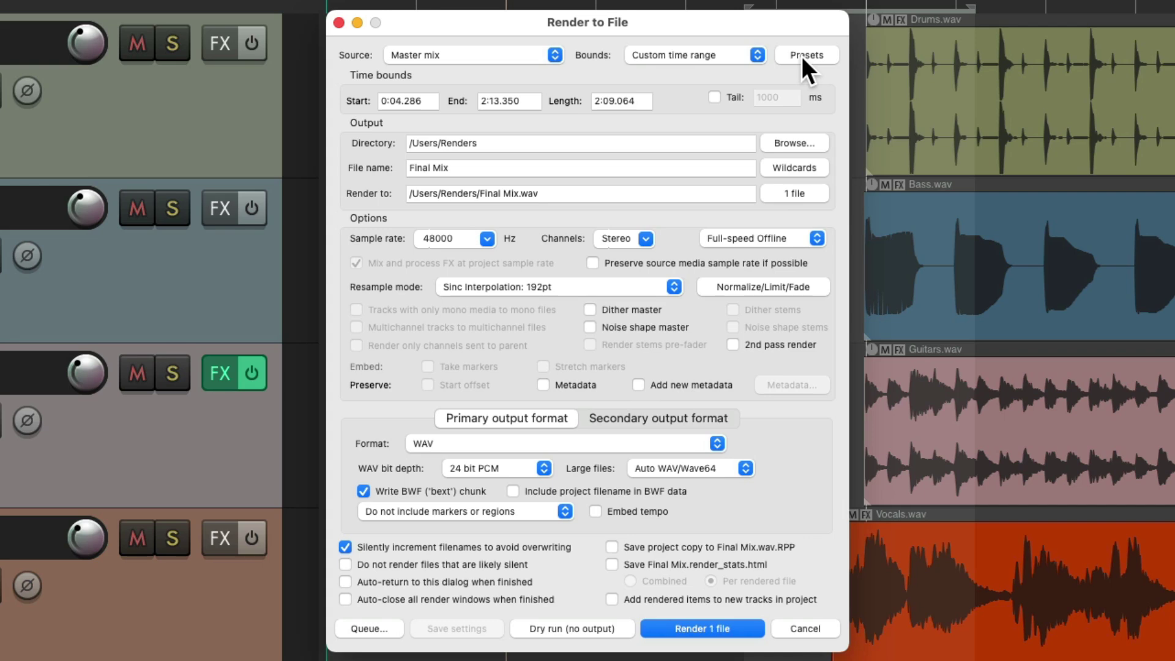
Keep Custom time range bounds and save them as the render preset 'Whole Song'.
click(723, 57)
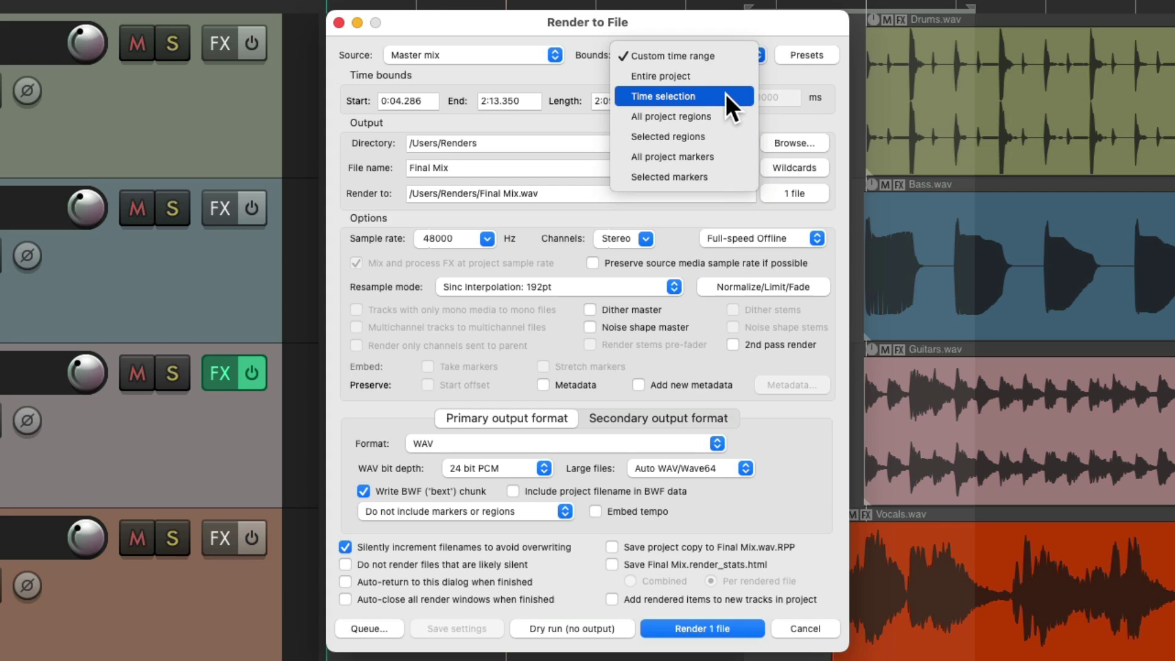
click(731, 61)
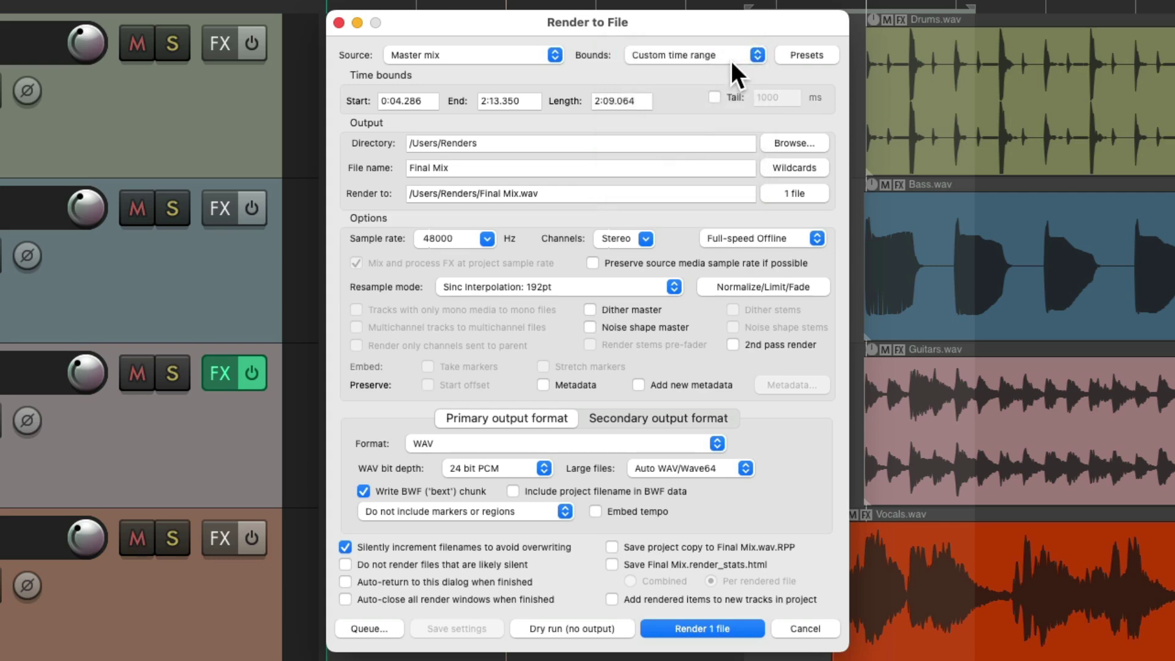
click(806, 55)
mouse_move(843, 99)
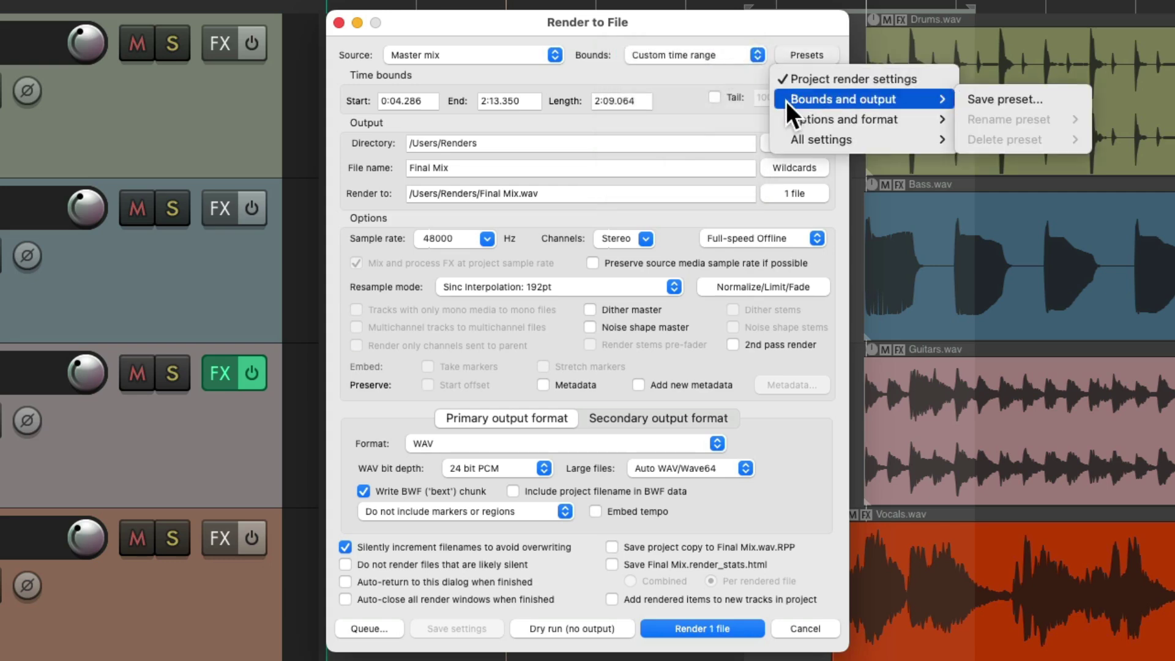
click(660, 112)
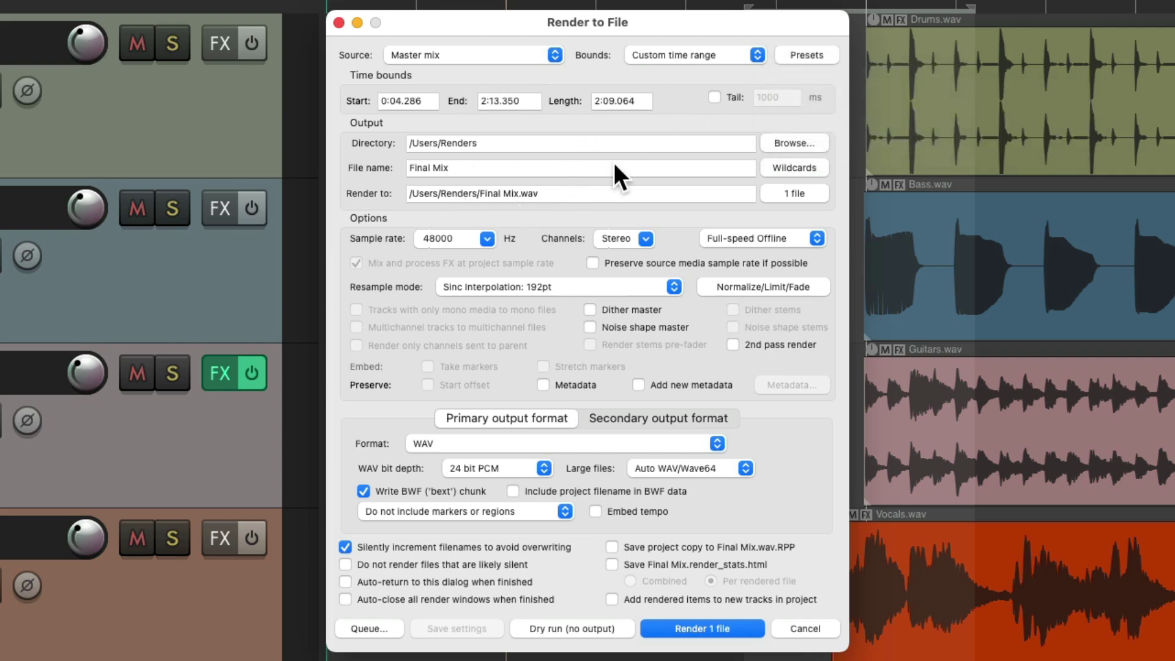
click(796, 53)
mouse_move(843, 99)
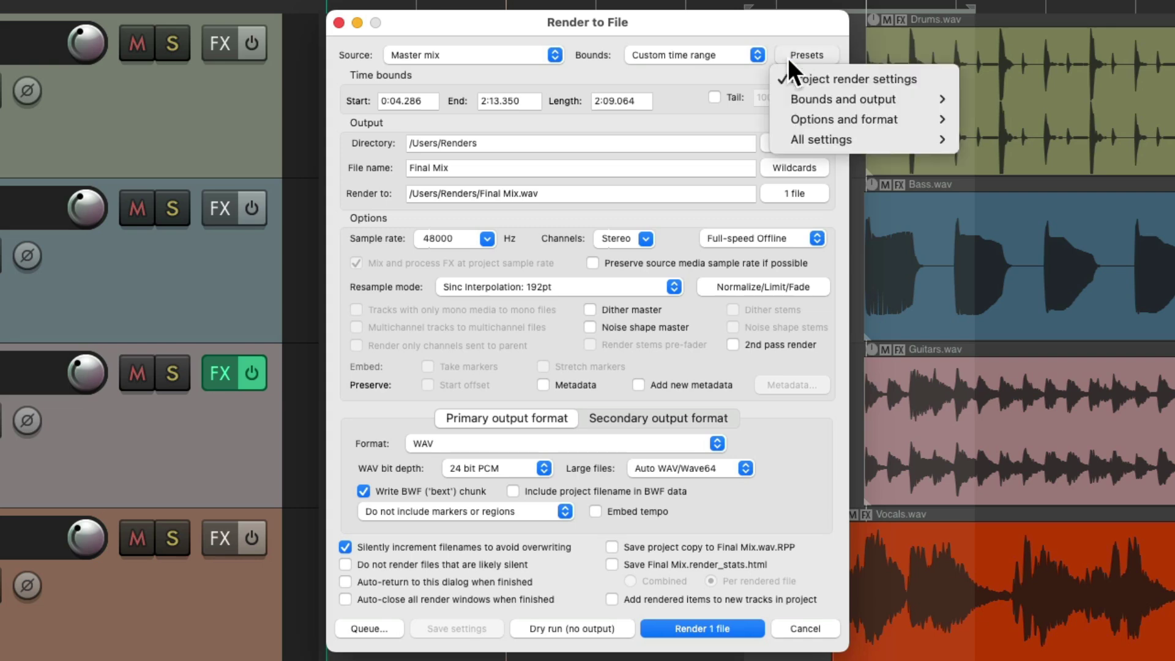
click(975, 103)
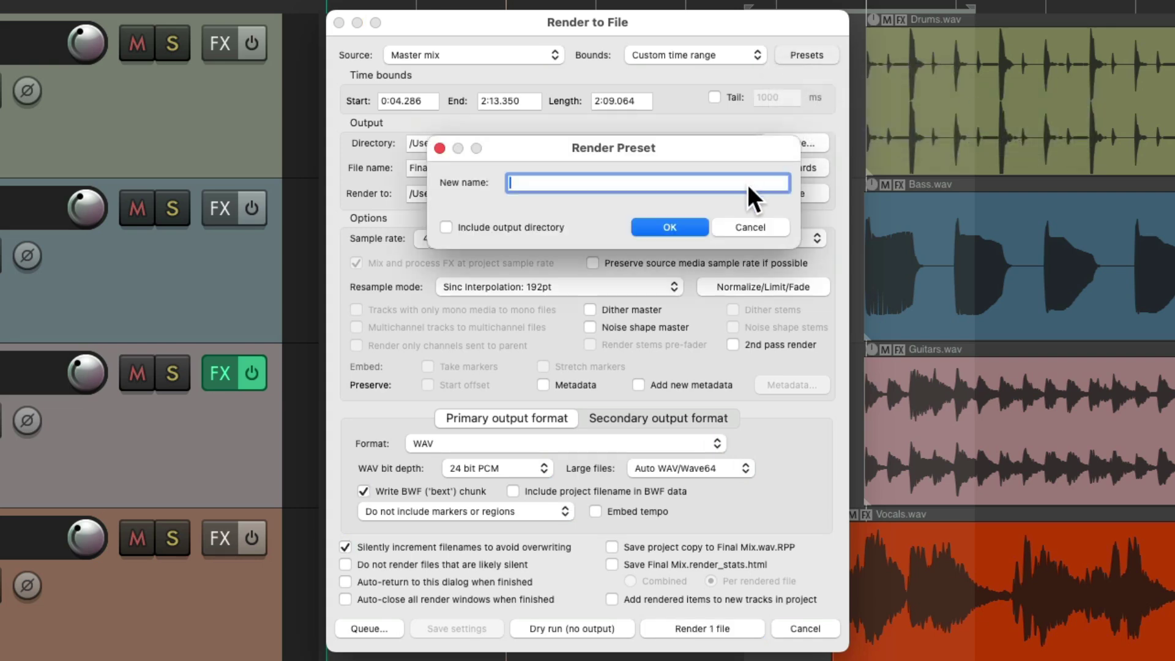
text(Whole Song)
key(Return)
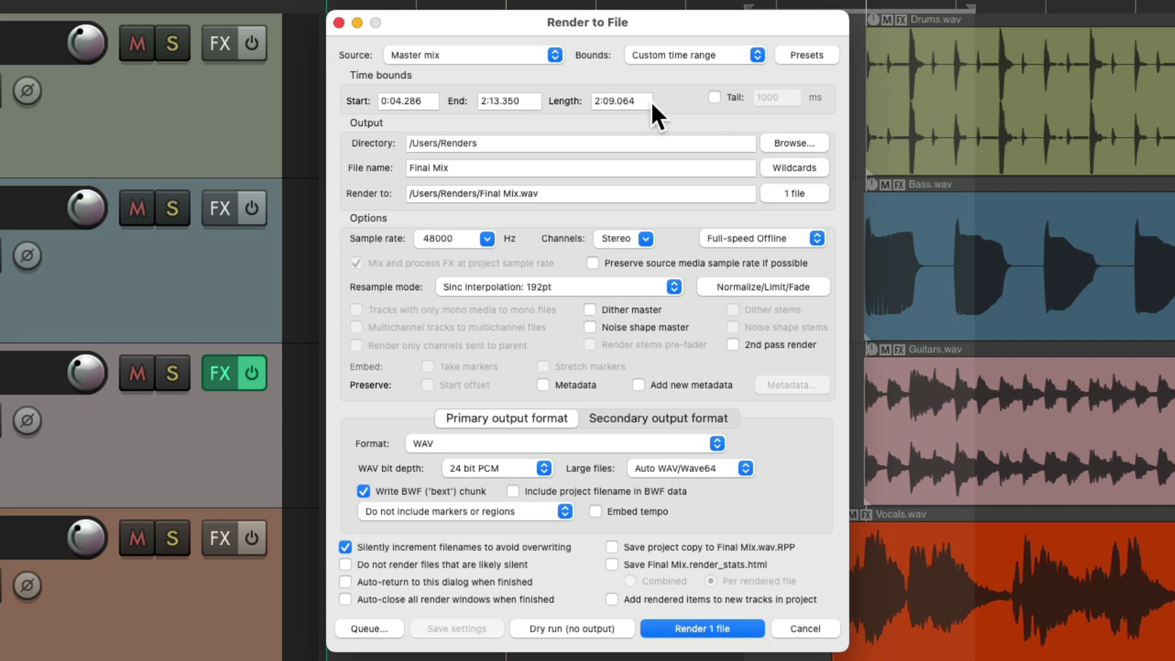
Close the render window and drag a new 0:09.255–0:14.258 time selection in the ruler.
click(339, 22)
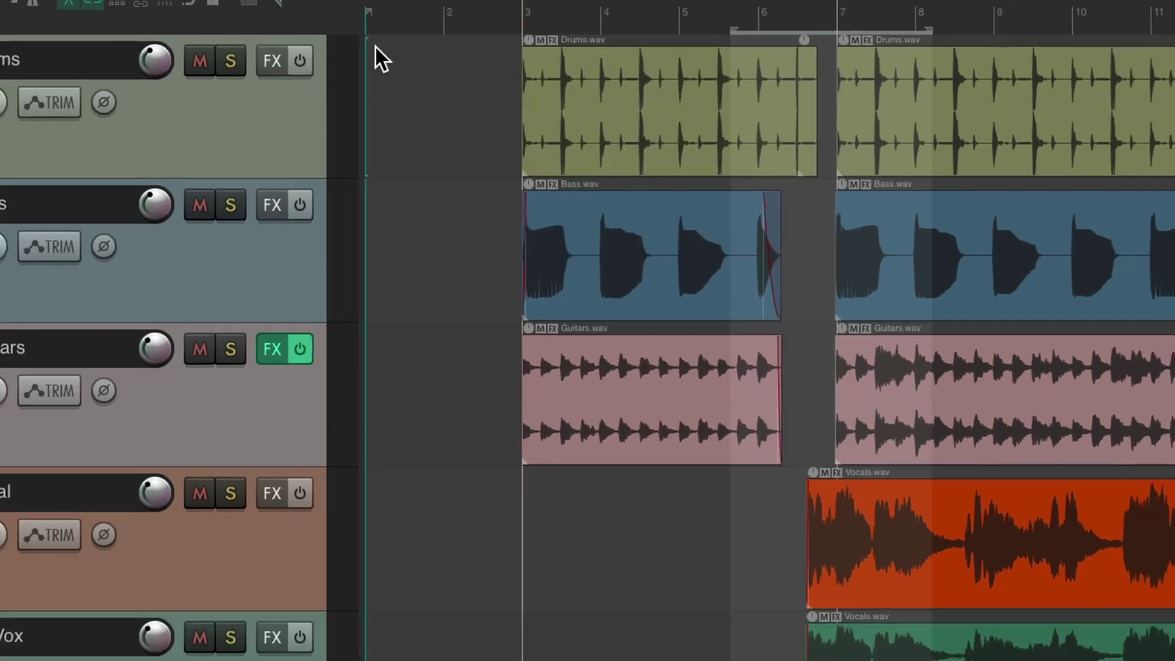
drag(588, 44, 663, 43)
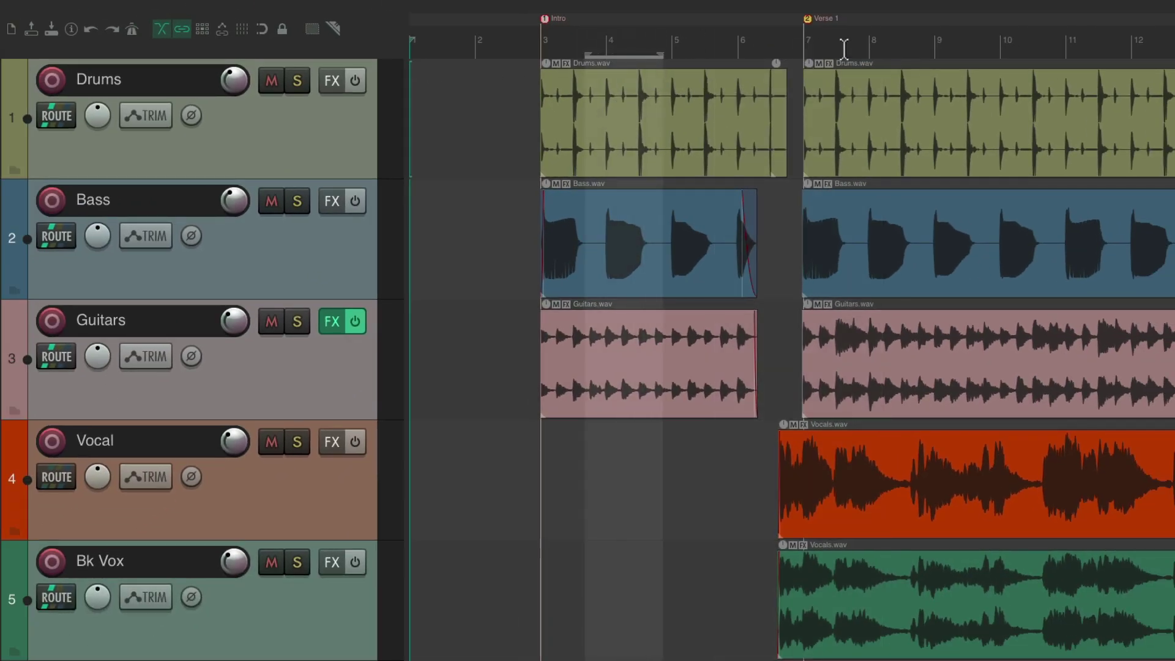
drag(842, 46, 691, 52)
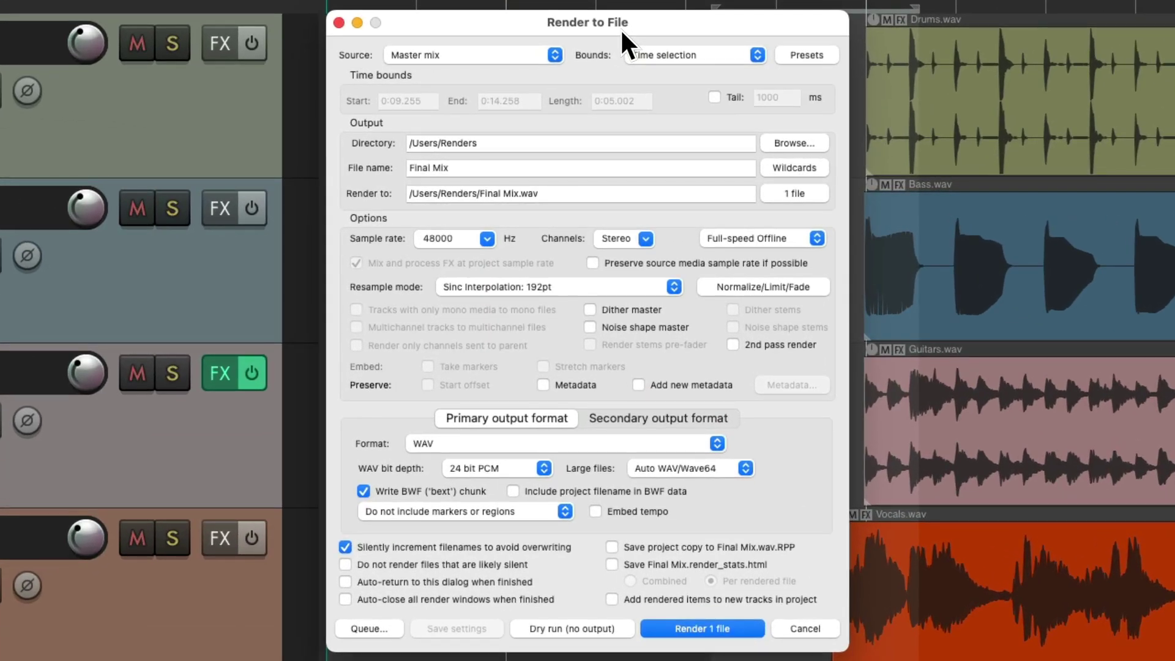
Load the Whole Song preset and render 0:04.286–2:13.350 to Final Mix-013.wav.
click(780, 54)
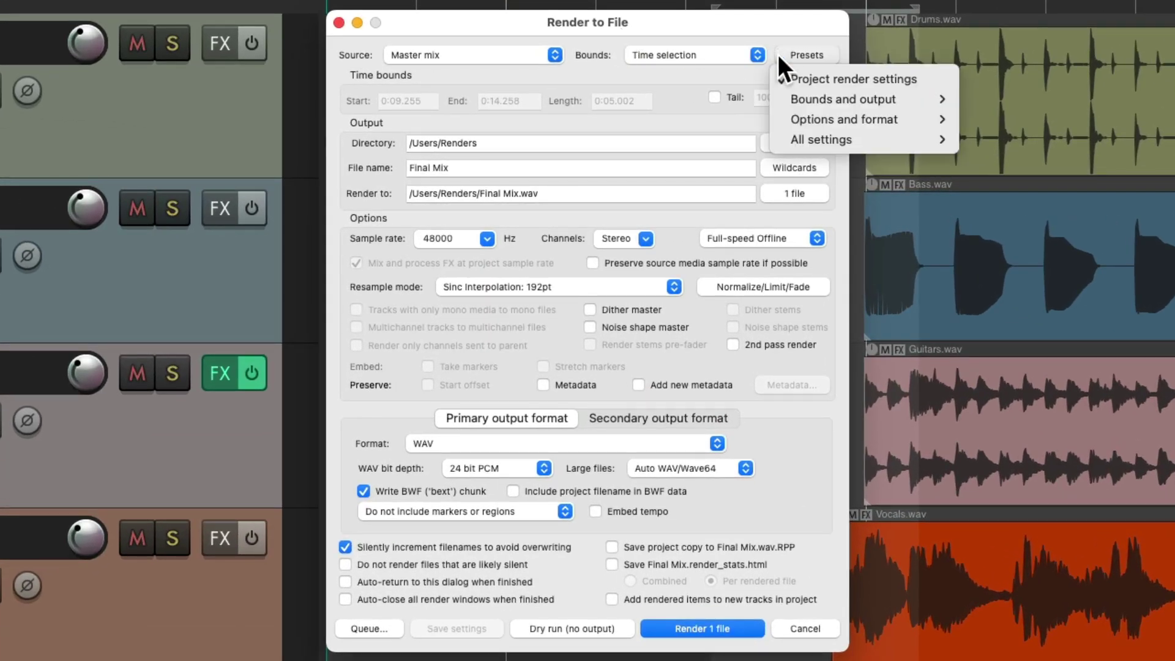
mouse_move(843, 99)
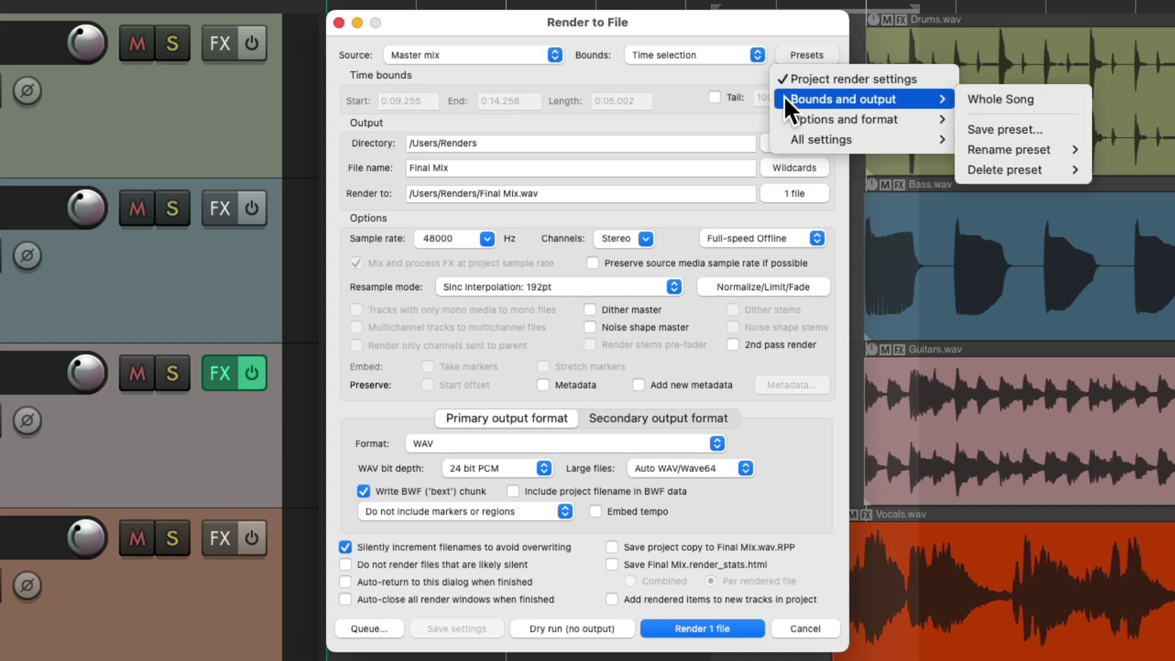
click(1060, 97)
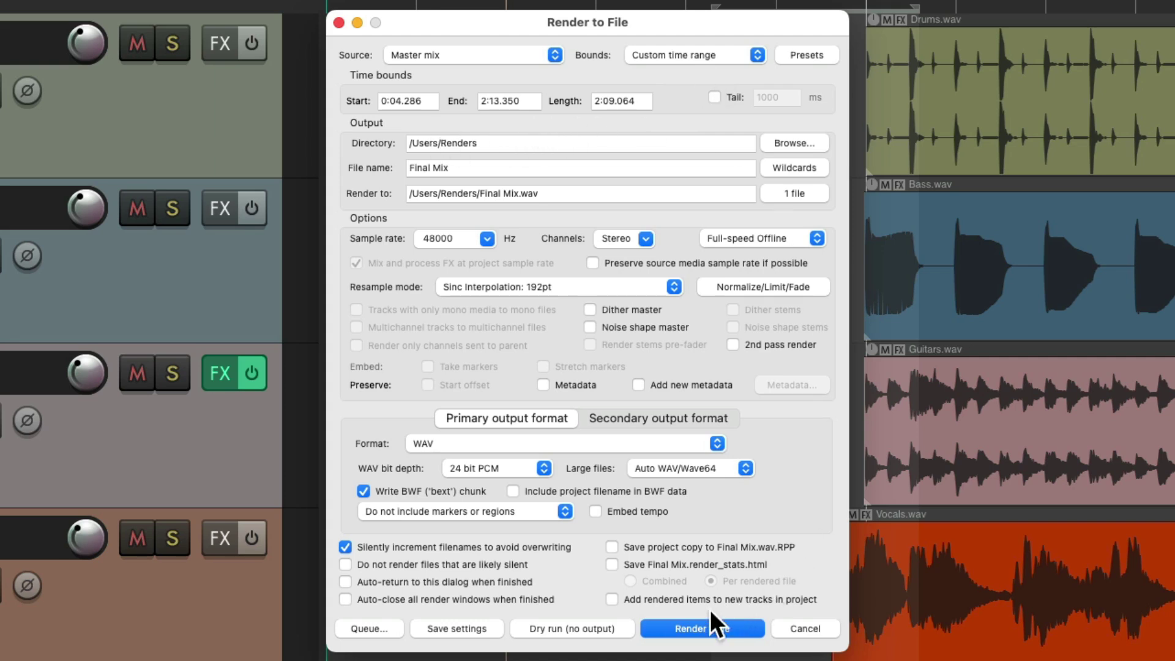
click(697, 624)
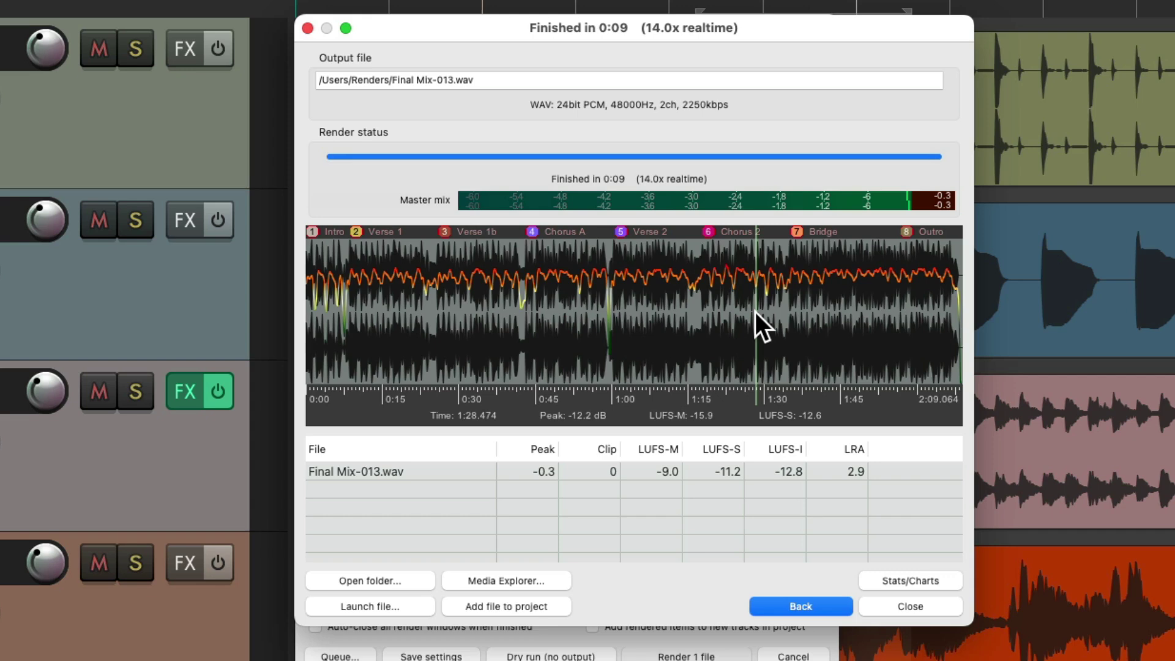
Preview Final Mix-013.wav in Media Explorer from its start, then from near the 2:09 ending.
click(548, 579)
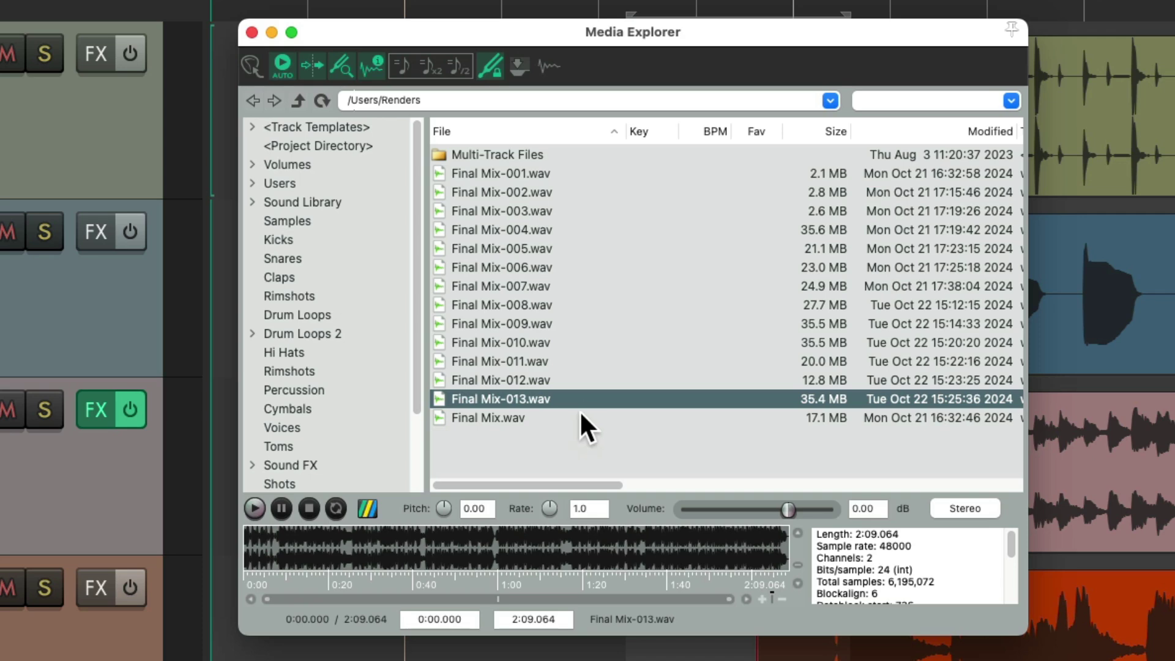
click(579, 405)
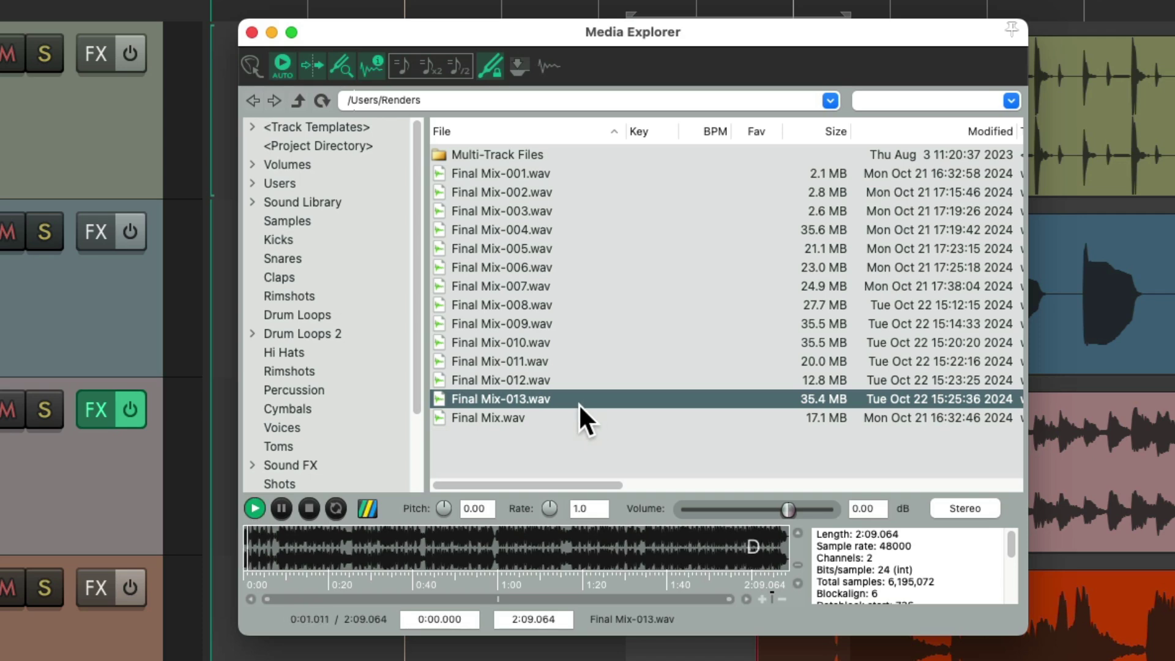
key(space)
click(776, 548)
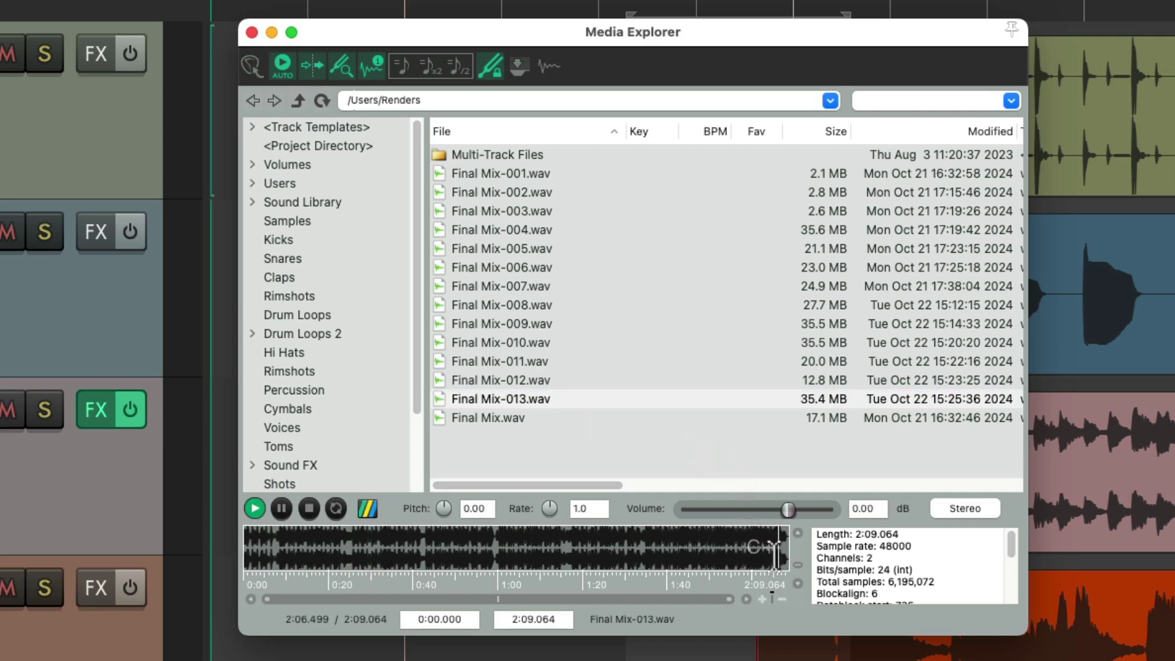